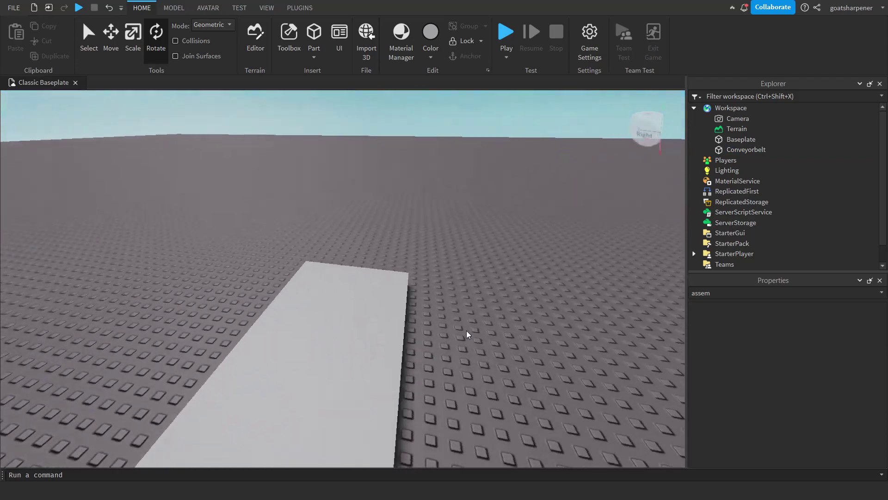
Step: Add a Beam object inside the Conveyorbelt part
key(s)
right_drag(473, 291, 477, 336)
key(d)
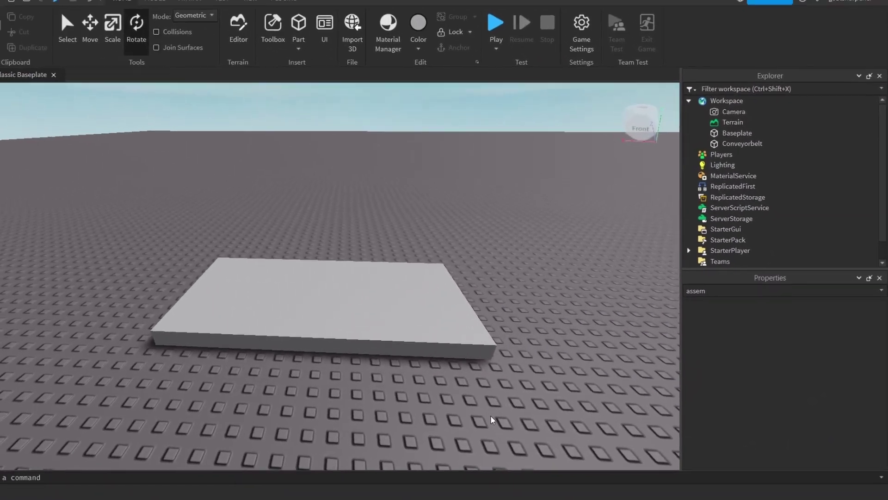
key(w)
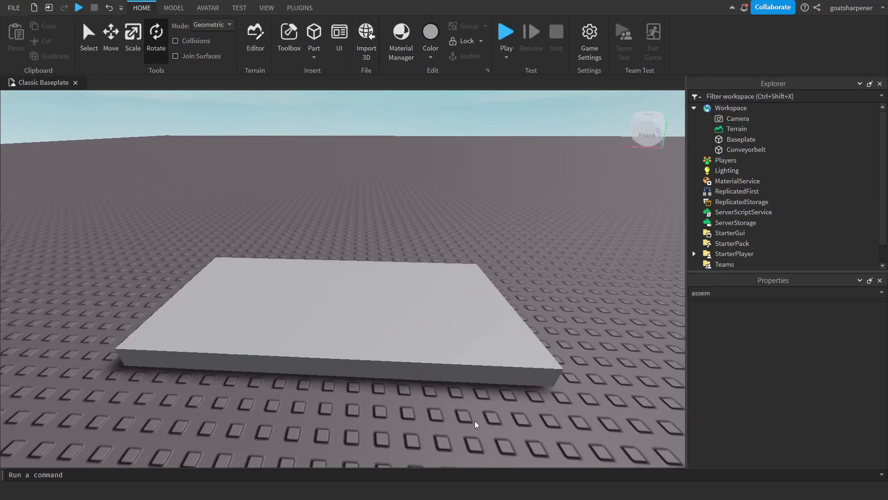
click(453, 332)
right_drag(495, 215, 495, 216)
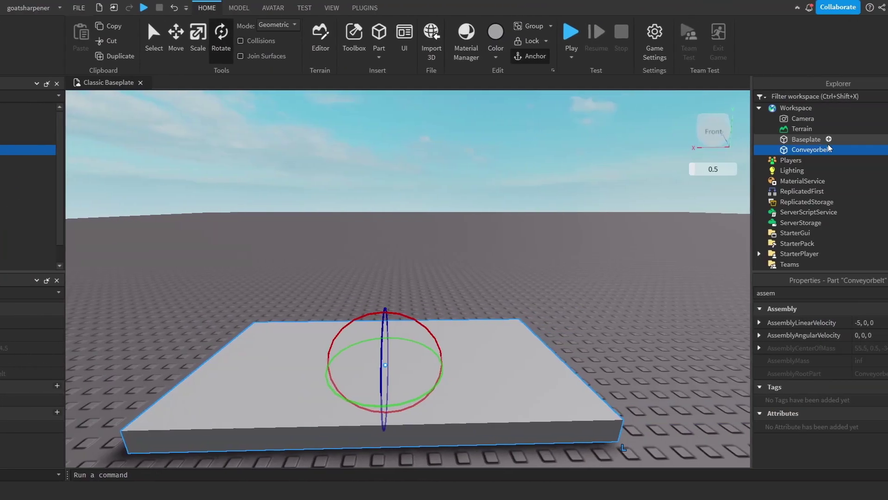
mouse_move(734, 152)
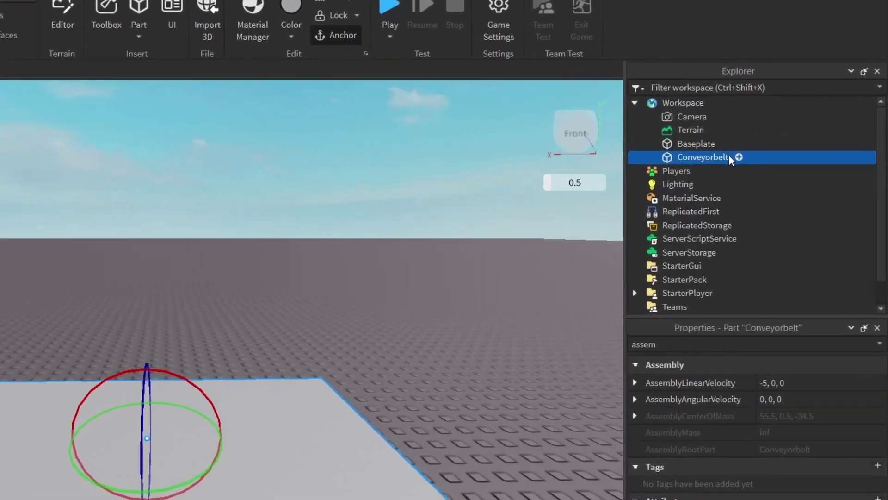
click(774, 150)
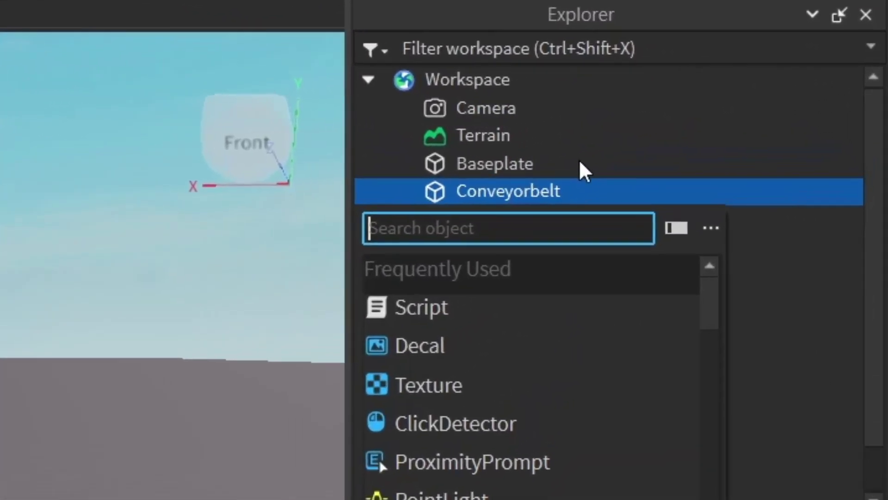
text(be)
click(462, 283)
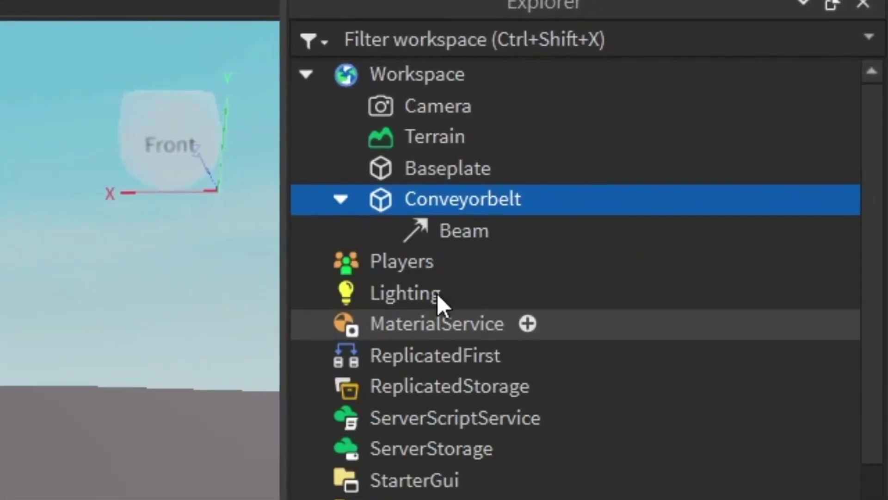
Step: Add an Attachment object inside the Conveyorbelt part, alongside the Beam
click(481, 229)
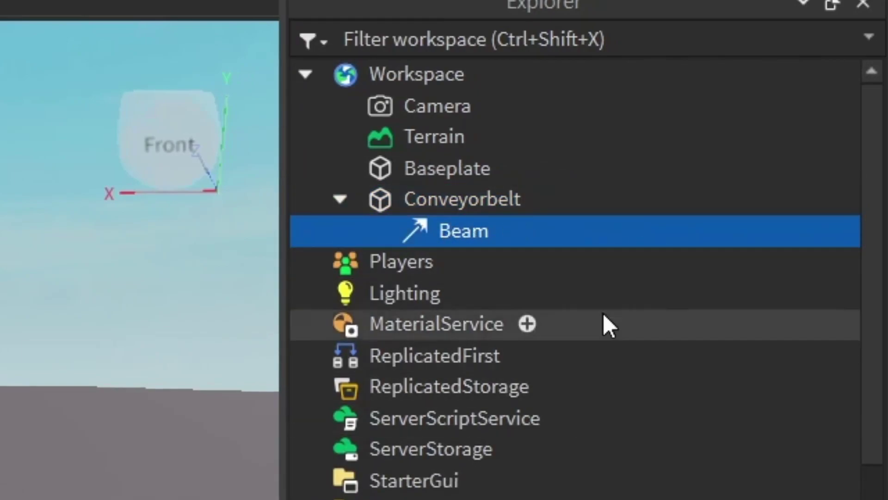
click(468, 205)
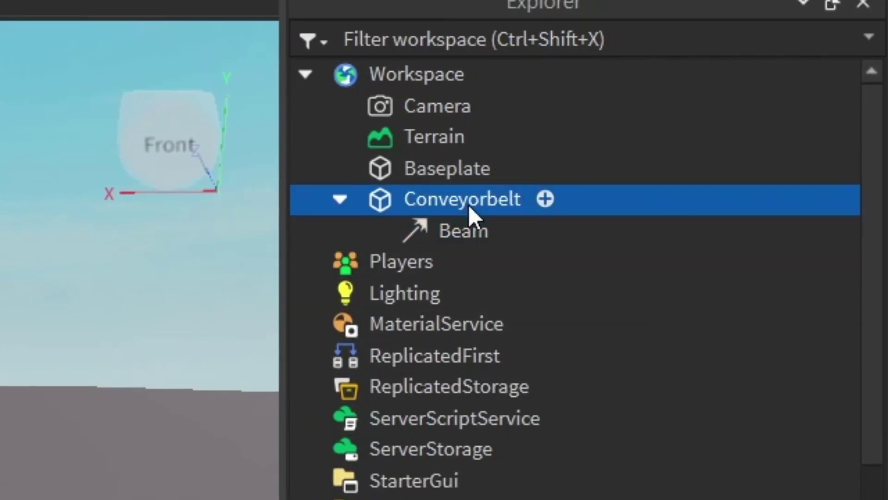
click(546, 199)
text(att)
click(374, 286)
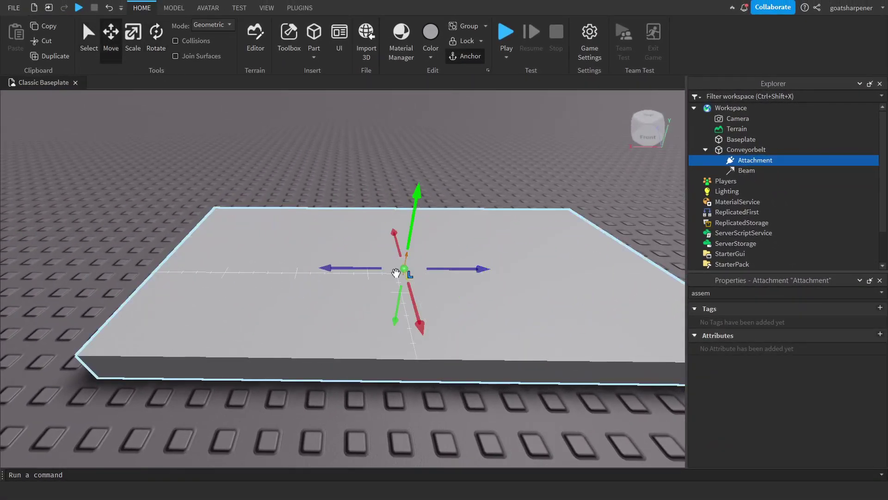
Step: Move the attachment 9 studs along the belt's length to the middle of its left short edge, seen from the front
key(f)
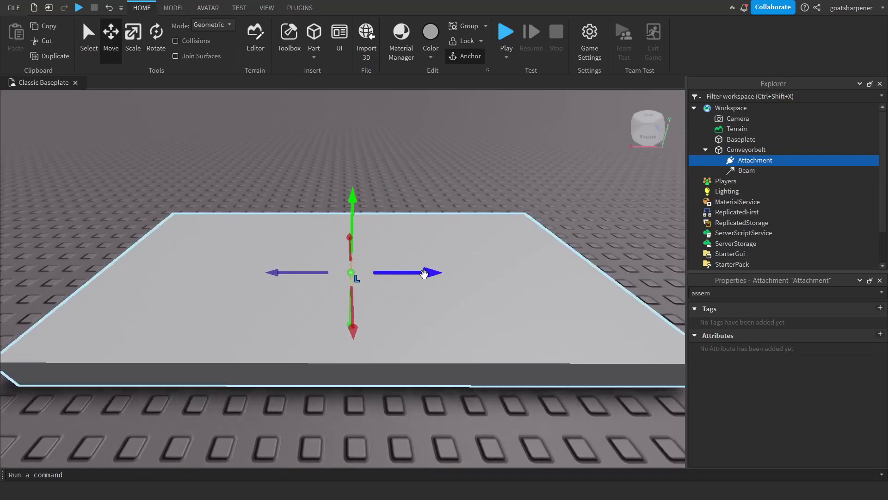
drag(424, 274, 389, 275)
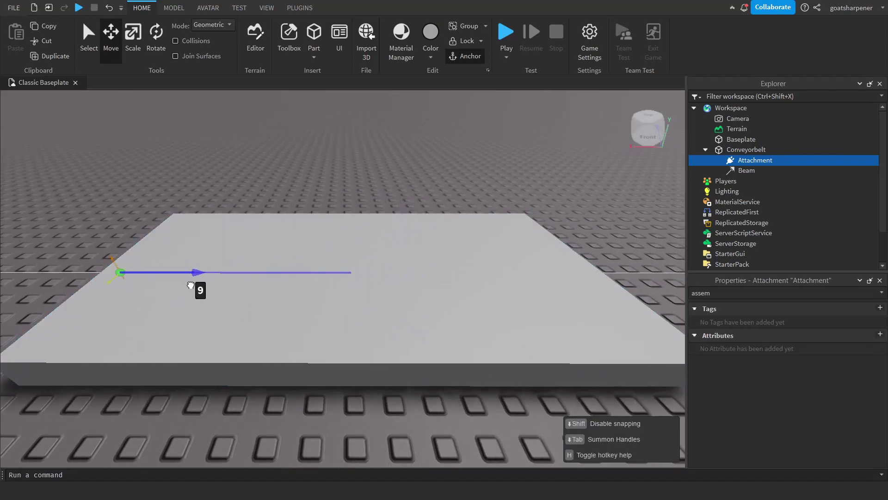
drag(173, 283, 173, 283)
key(a)
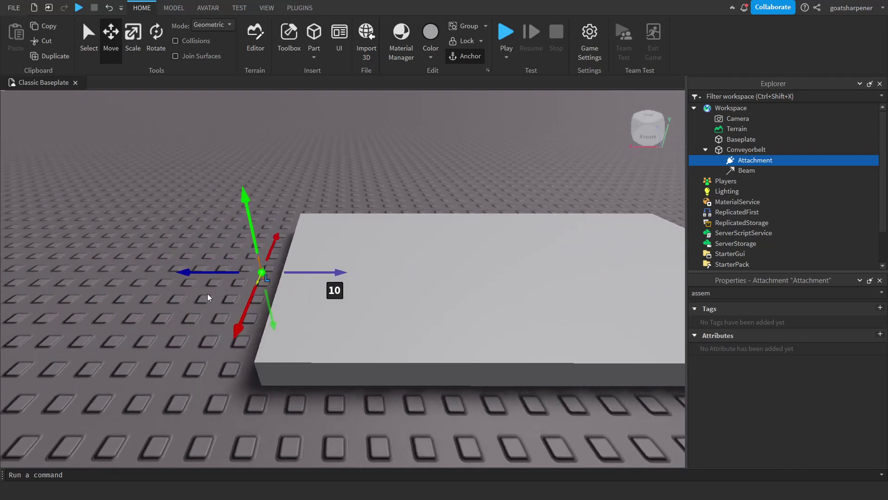
key(w)
key(a)
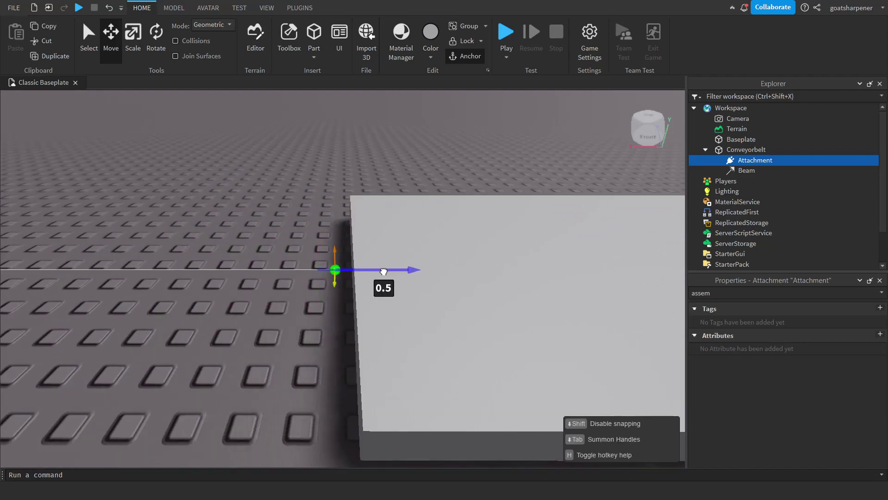
key(s)
key(d)
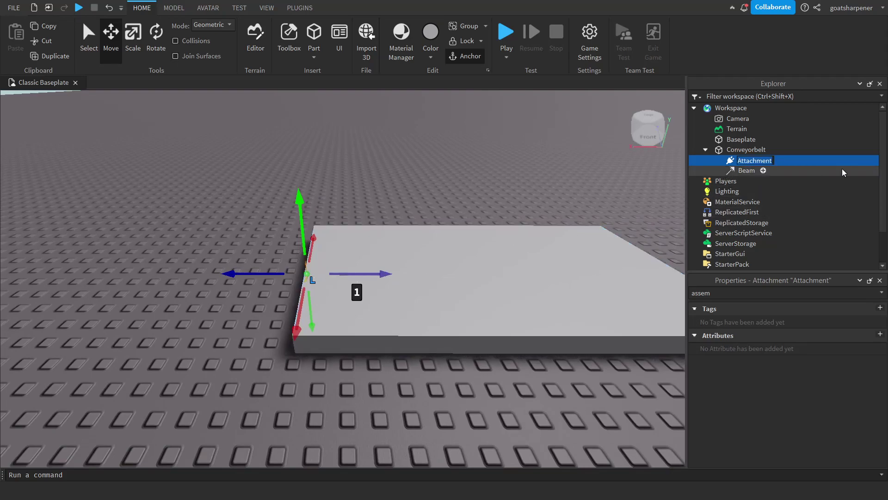
Step: Rename the attachment as Attachment0 and duplicate it
text(0)
key(Return)
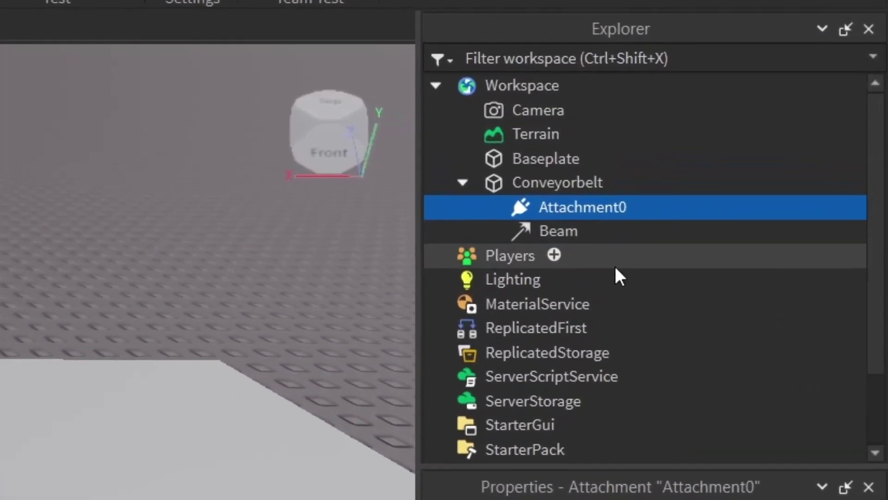
key(ctrl+d)
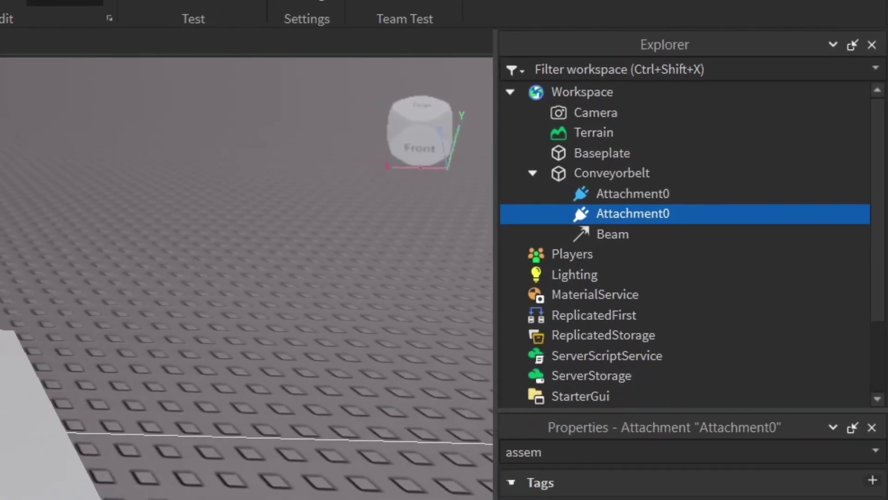
Step: Move the duplicated attachment 18 studs along the belt to the middle of the opposite short edge
drag(93, 340, 323, 298)
scroll(375, 319, up, 3)
right_drag(375, 319, 376, 318)
key(a)
key(d)
key(d)
right_drag(444, 321, 446, 321)
key(w)
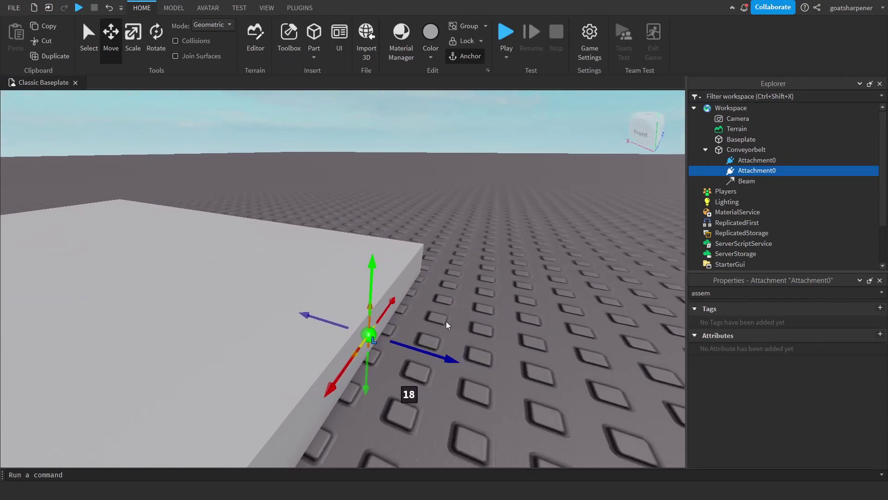
Step: Raise the duplicated attachment to the belt's top surface at its short edge
right_drag(439, 371, 440, 371)
key(d)
key(d)
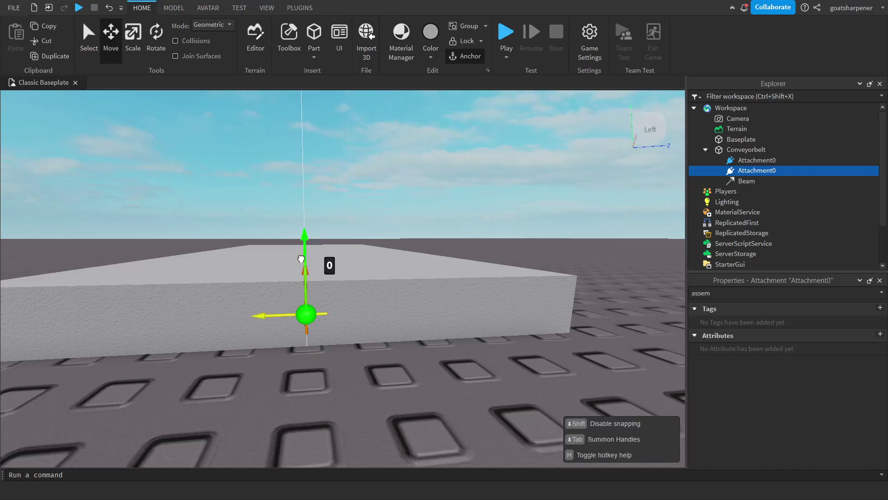
right_drag(380, 352, 395, 359)
right_drag(401, 319, 406, 324)
Step: Raise the original Attachment0 at the other end to the belt's top surface
key(a)
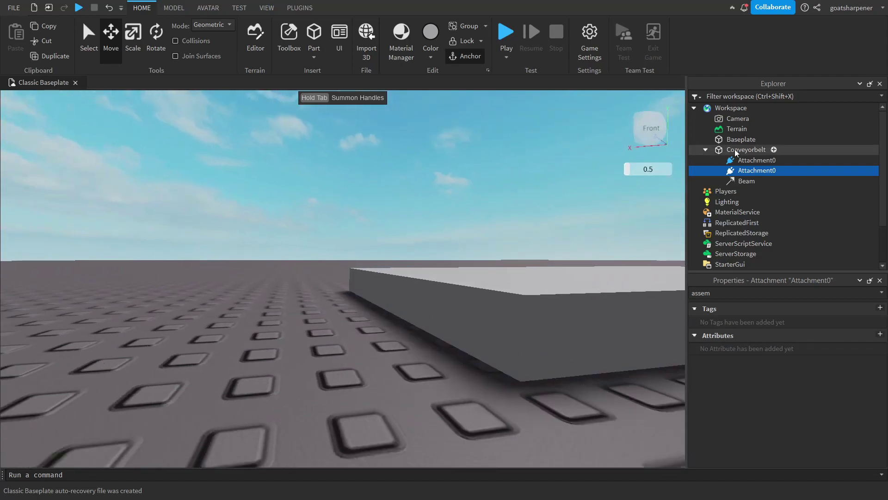
key(e)
right_drag(458, 157, 458, 158)
key(q)
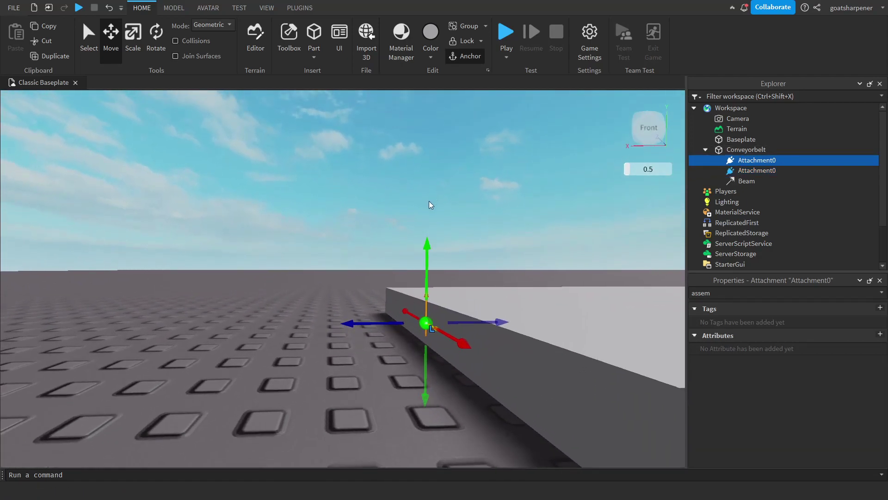
key(d)
drag(396, 252, 397, 252)
Step: Examine the placement of both attachments on the belt's opposite short edges from several angles
key(d)
key(s)
right_drag(525, 206, 524, 206)
right_drag(582, 237, 582, 237)
key(w)
key(d)
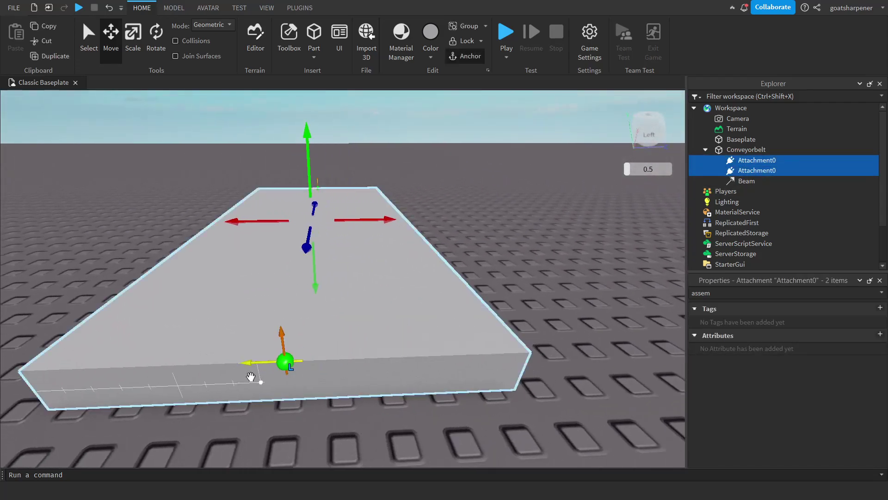
right_drag(479, 387, 478, 387)
key(a)
right_drag(426, 316, 426, 317)
key(a)
key(d)
key(w)
key(d)
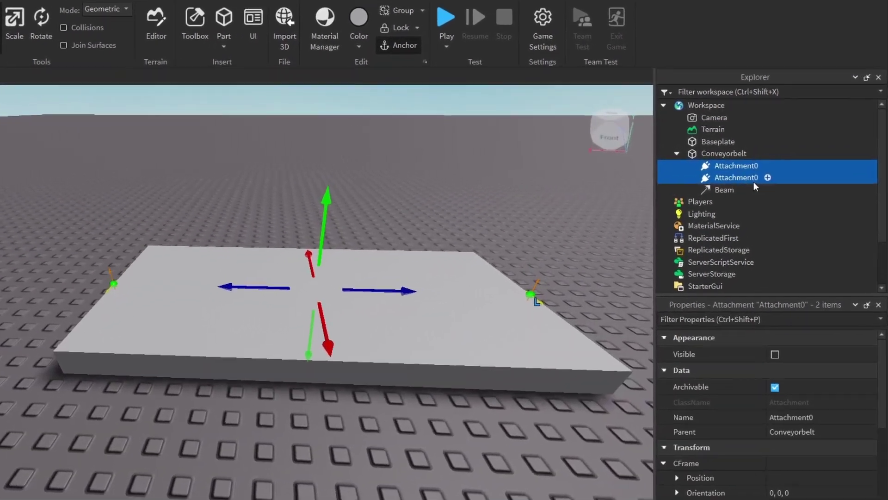
Step: Rename the duplicated attachment as Attachment1 and select it together with Attachment0
click(779, 171)
key(F2)
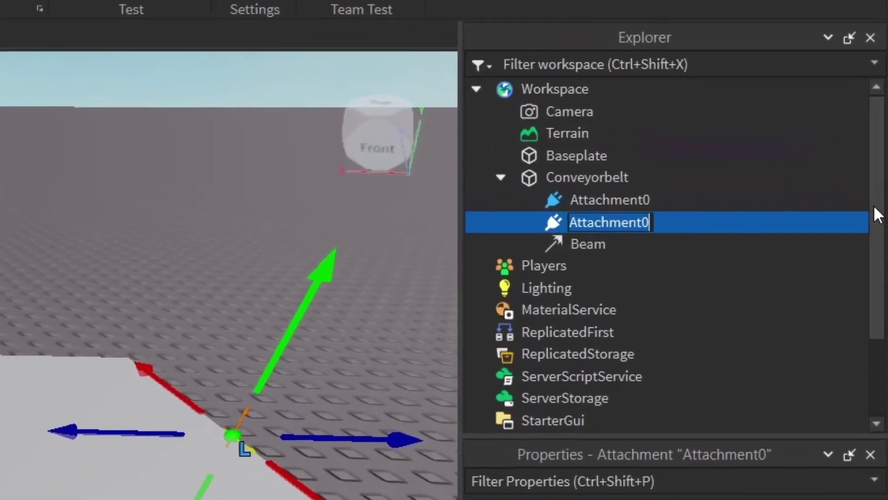
key(BackSpace)
text(1)
key(Return)
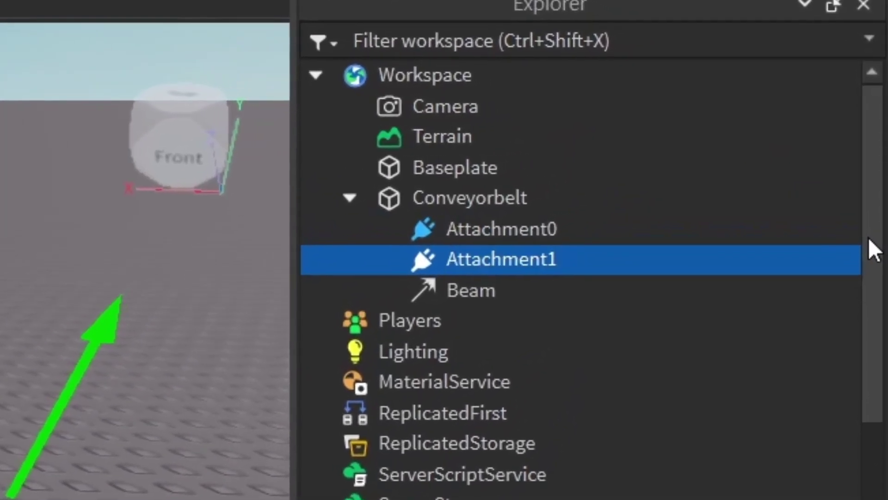
click(27, 457)
click(463, 234)
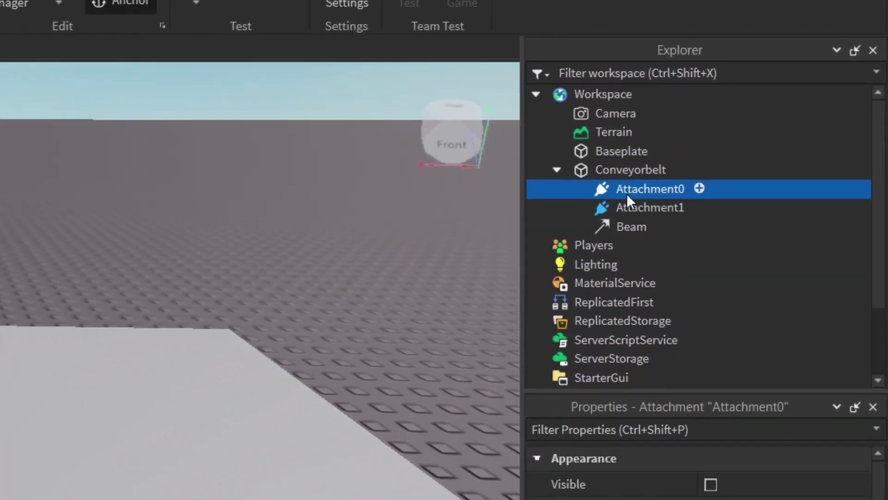
ctrl+click(629, 207)
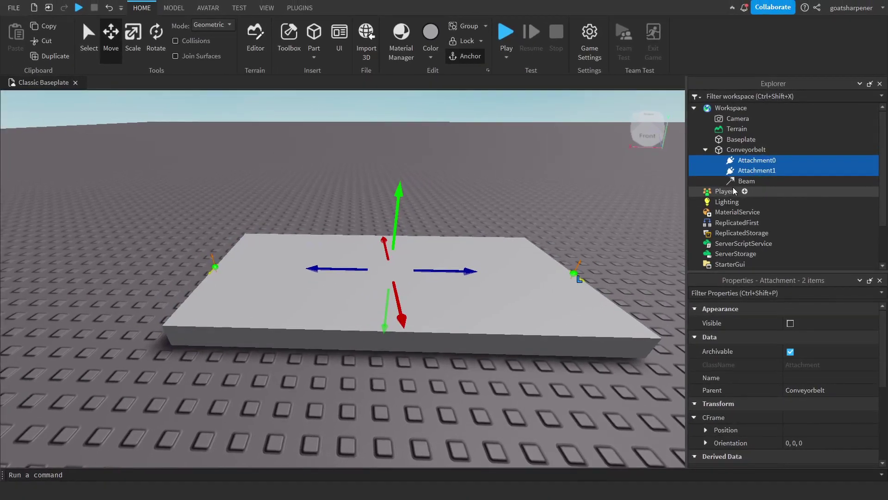
Step: Link the Beam's Attachment0 property to Attachment0 and its Attachment1 property to Attachment1
click(740, 181)
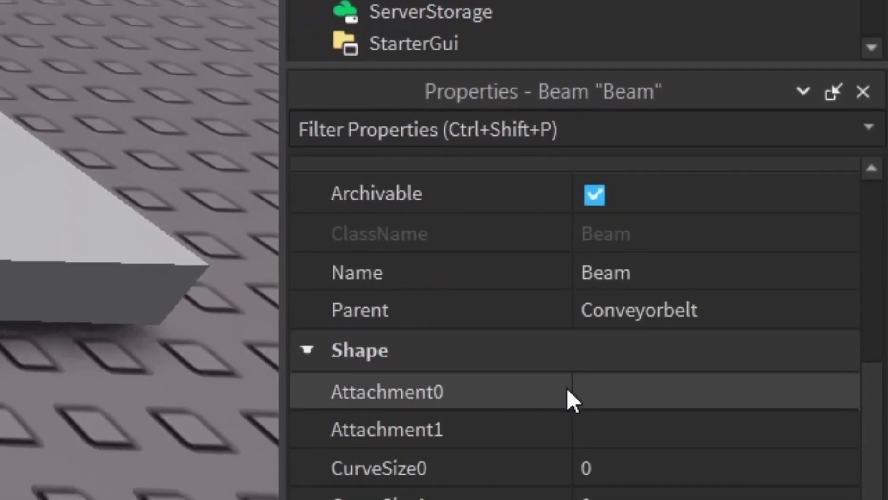
click(610, 391)
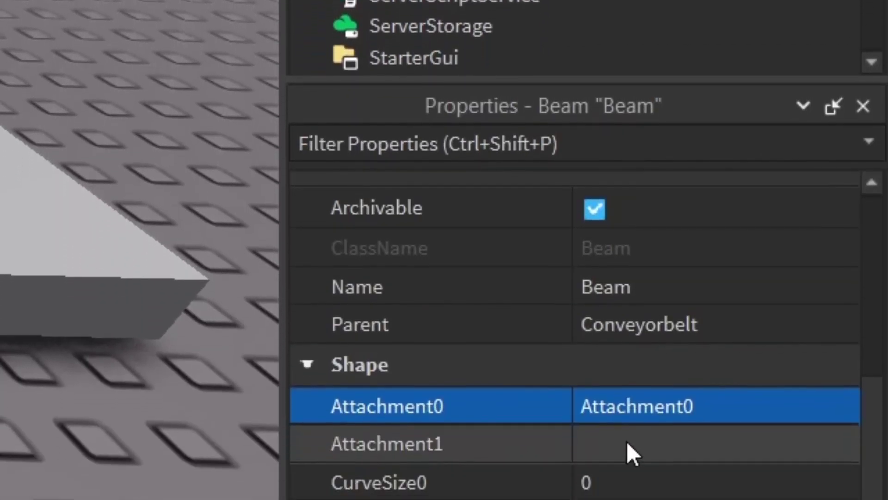
click(622, 422)
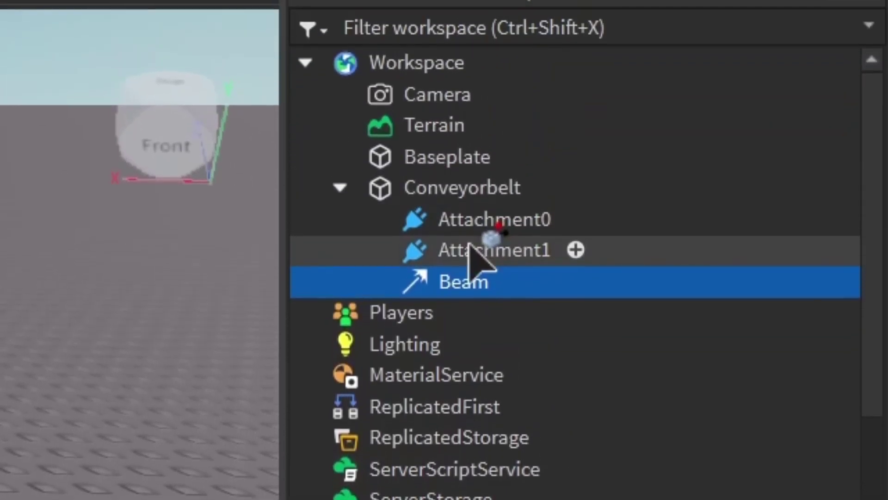
click(469, 256)
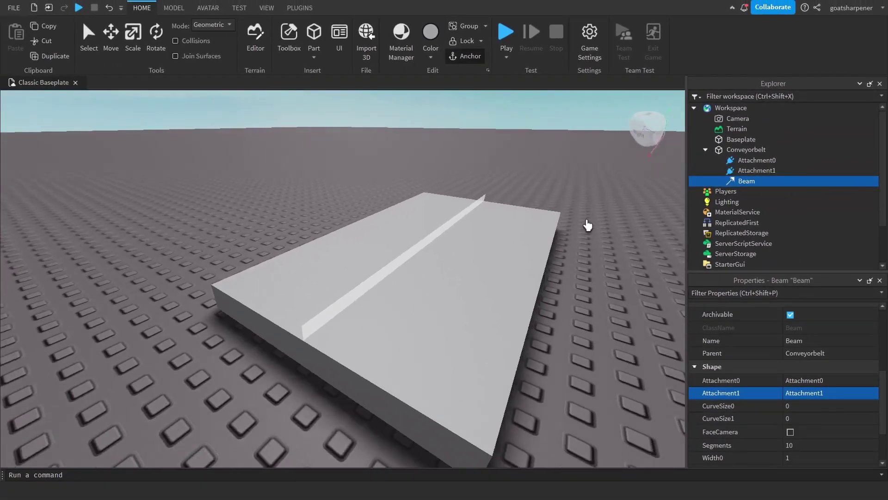
Step: Examine the beam's orientation on the belt and how Attachment0 and Attachment1 sit at its ends
right_drag(588, 226, 451, 293)
click(746, 160)
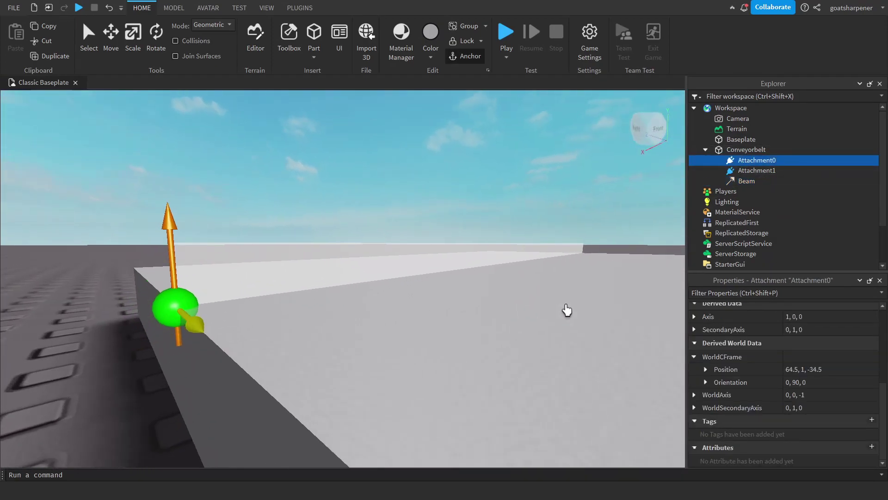
right_drag(574, 215, 573, 212)
key(s)
key(w)
key(s)
right_drag(520, 256, 519, 256)
key(w)
right_drag(575, 285, 576, 286)
key(s)
right_drag(619, 256, 618, 257)
key(s)
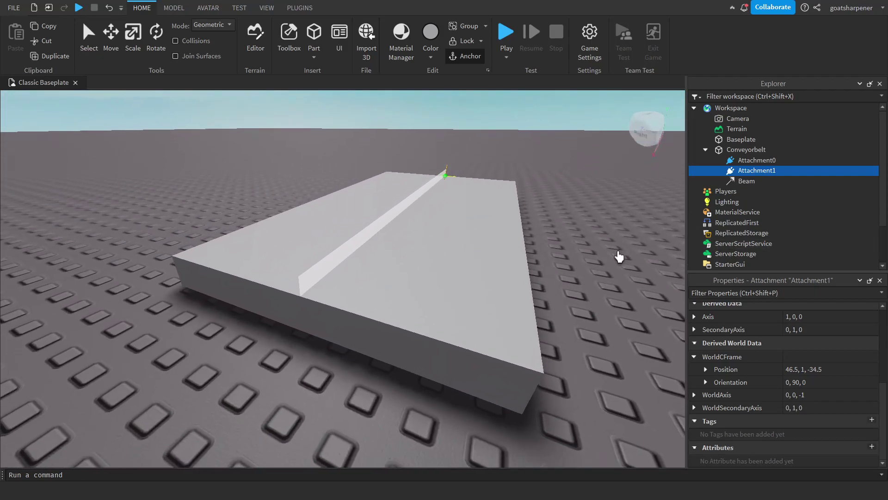
Step: Rotate Attachment0 and Attachment1 by 90 degrees about the belt's length axis so the beam lies flat on the belt
click(749, 160)
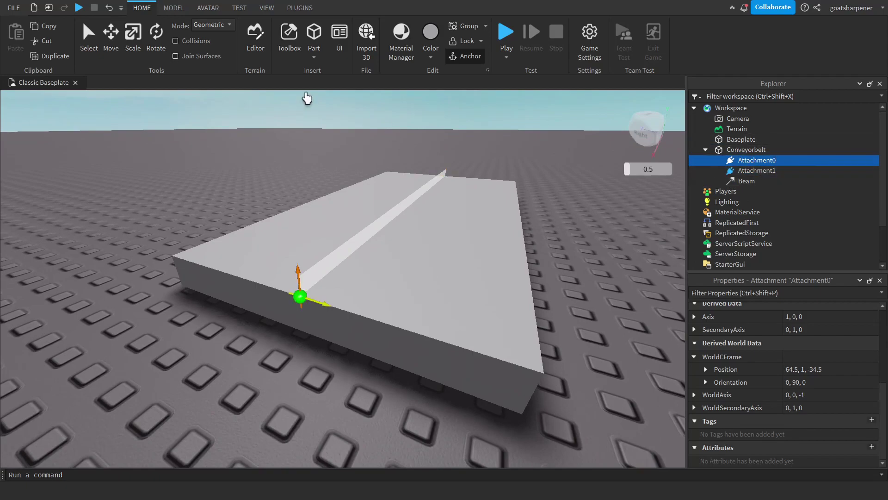
drag(329, 277, 271, 229)
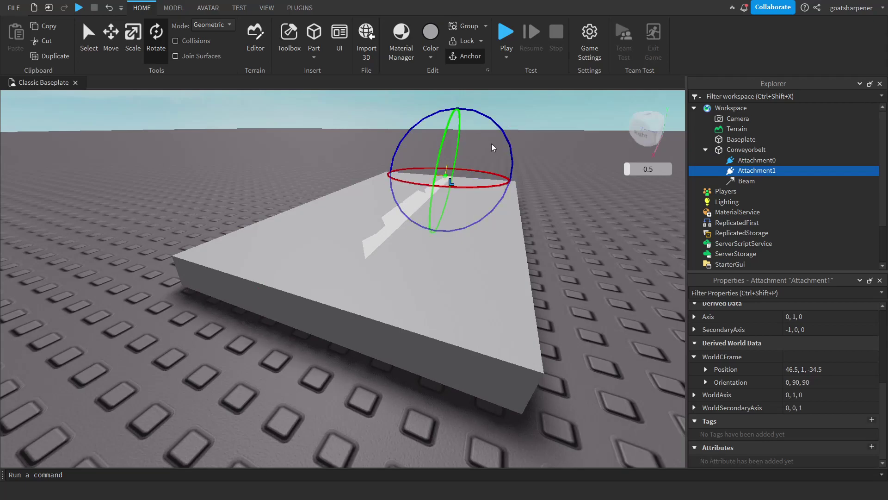
key(d)
right_drag(579, 234, 578, 234)
key(s)
key(a)
right_drag(517, 184, 517, 185)
key(w)
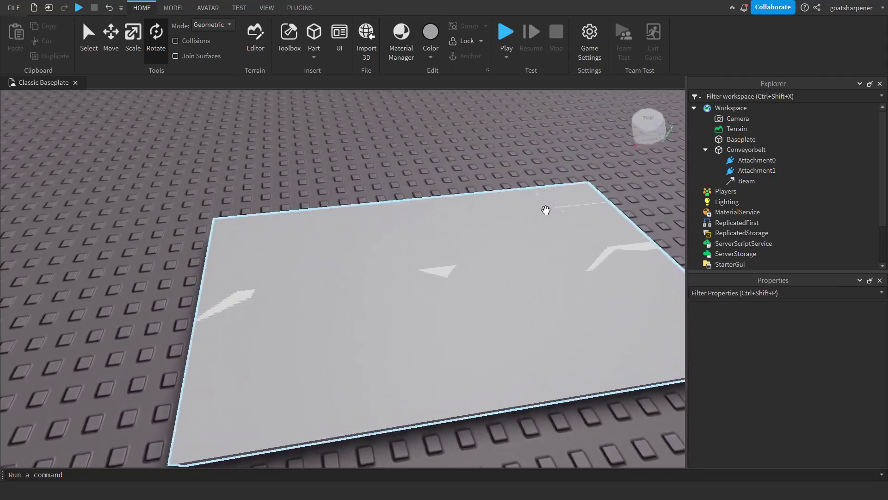
Step: Set the Beam's ZOffset to 0.1 so it renders above the belt surface
key(s)
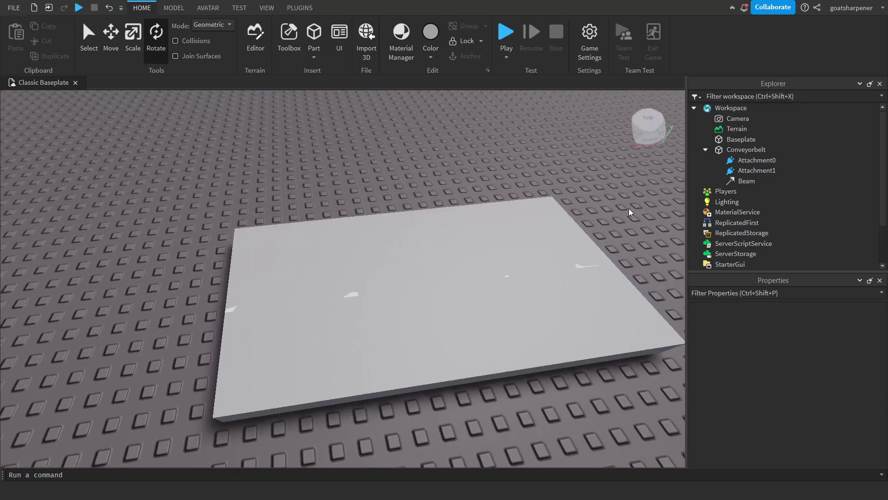
key(w)
click(738, 180)
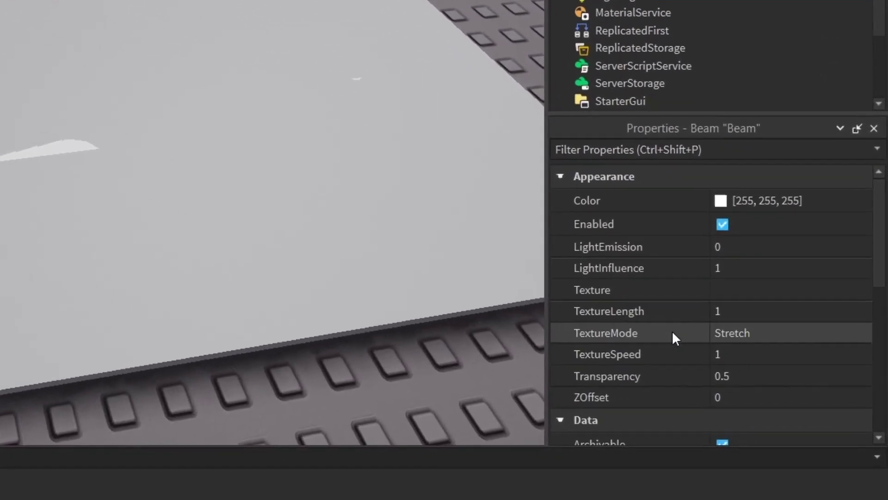
click(735, 397)
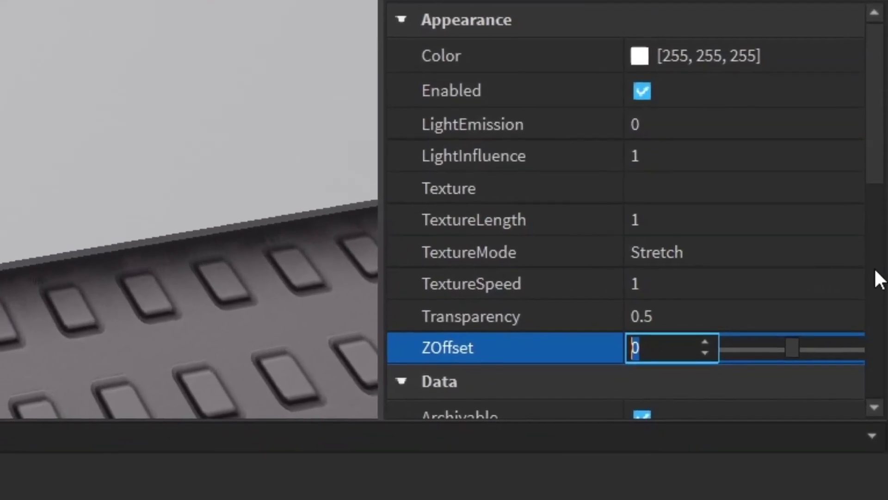
key(BackSpace)
text(0.)
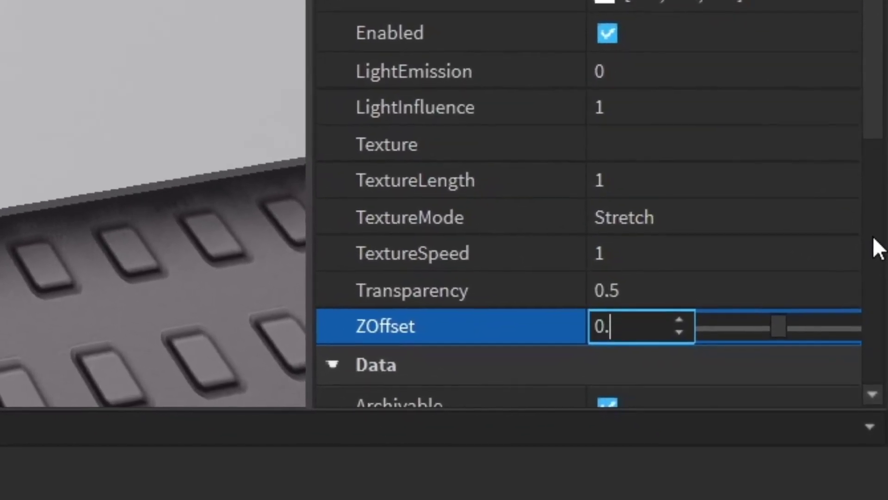
text(1)
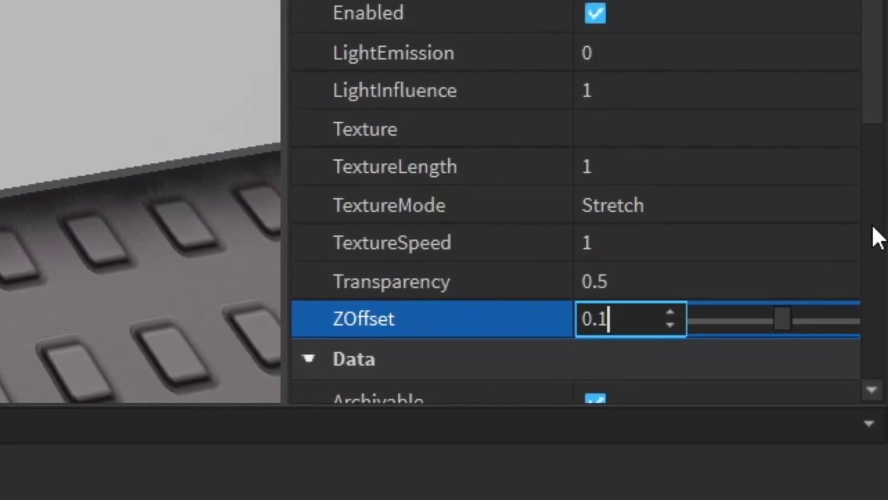
key(Return)
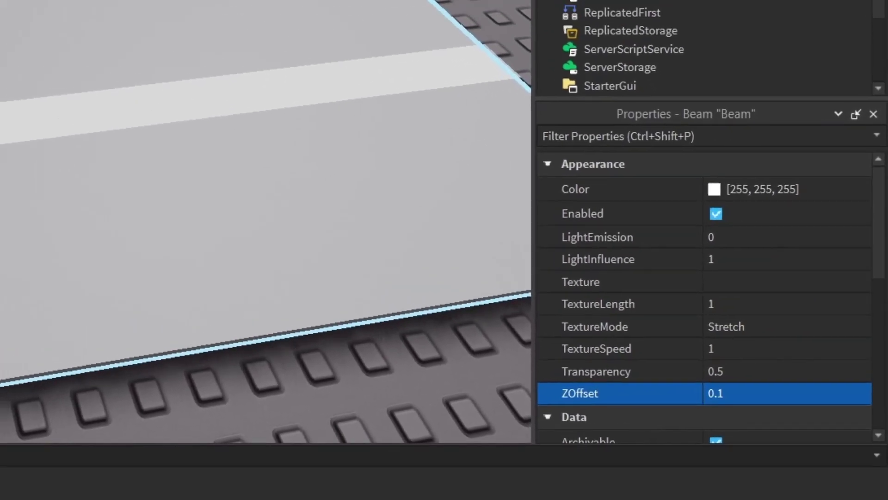
Step: Examine the full length of the beam on the conveyor belt's surface from several angles
click(362, 32)
right_drag(363, 32, 362, 31)
key(d)
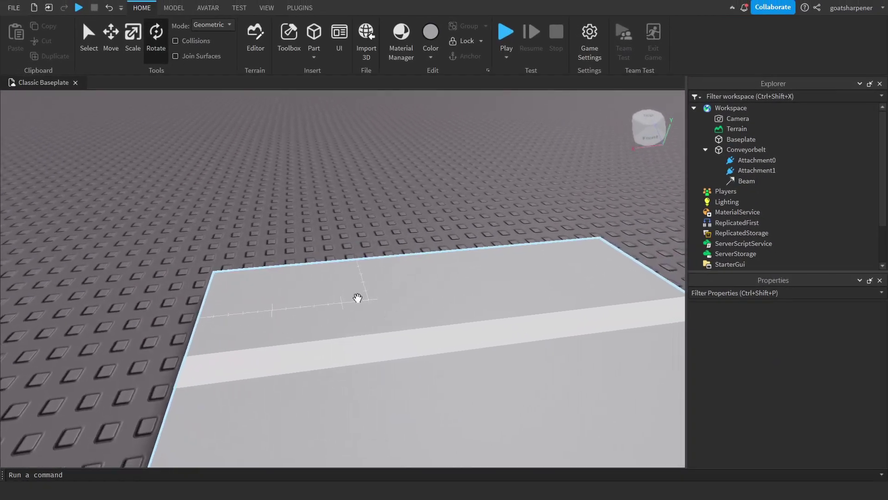
key(s)
key(d)
right_drag(594, 263, 595, 263)
key(w)
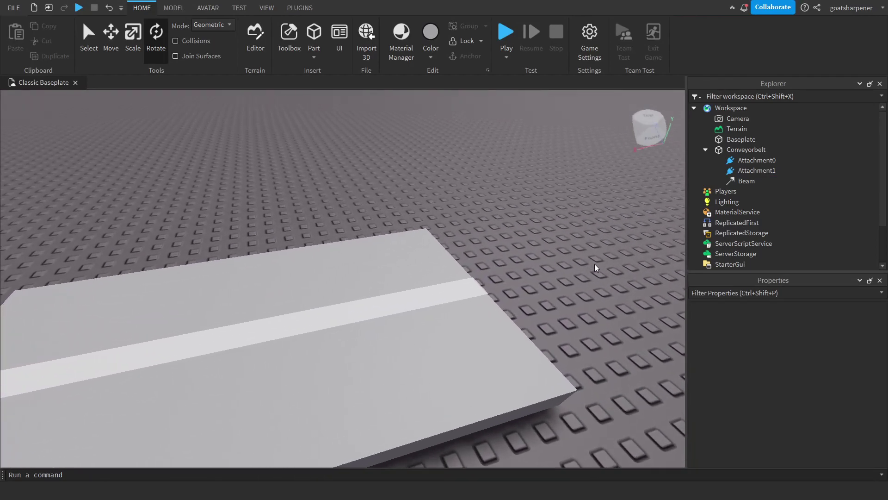
right_drag(562, 306, 531, 263)
scroll(562, 306, up, 3)
scroll(562, 305, down, 3)
scroll(531, 262, down, 2)
Step: Select the Beam and set its Width0 to 3
click(743, 183)
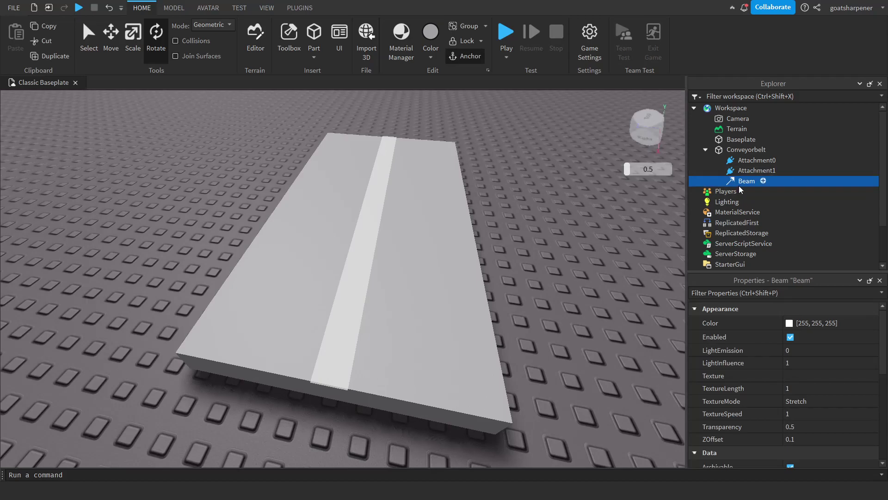
right_drag(521, 347, 541, 347)
key(w)
key(s)
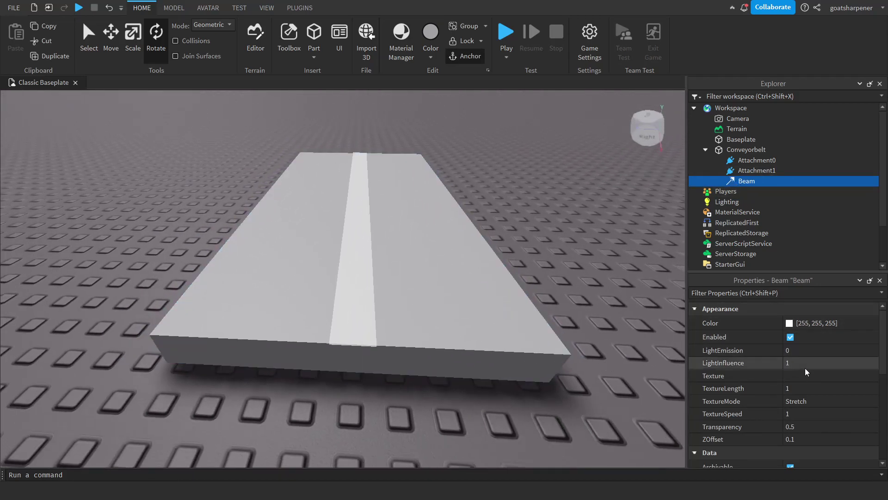
scroll(784, 388, down, 5)
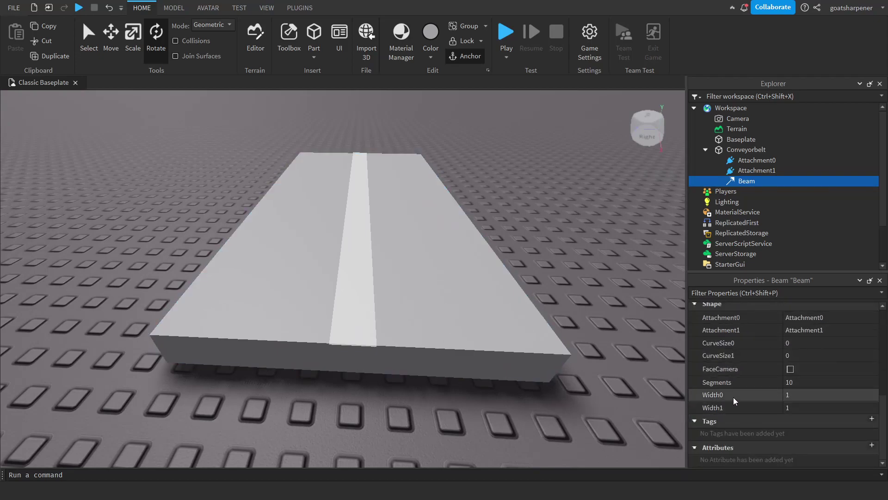
click(823, 396)
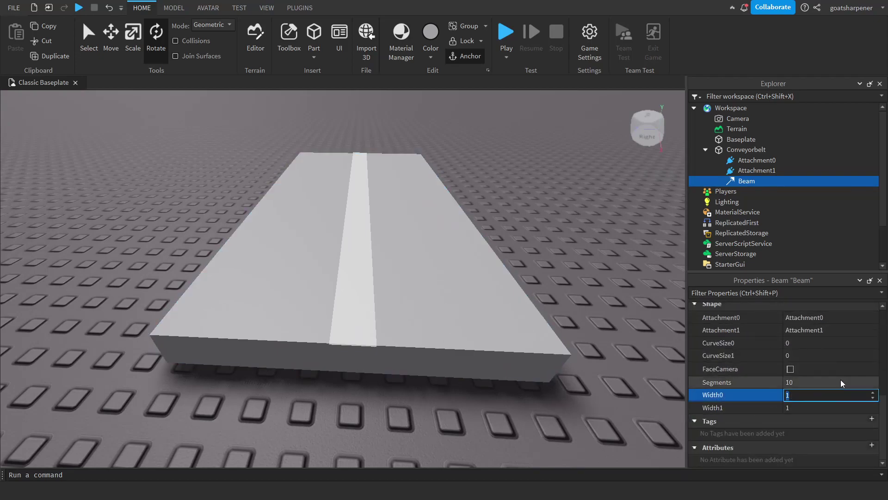
text(3)
key(Return)
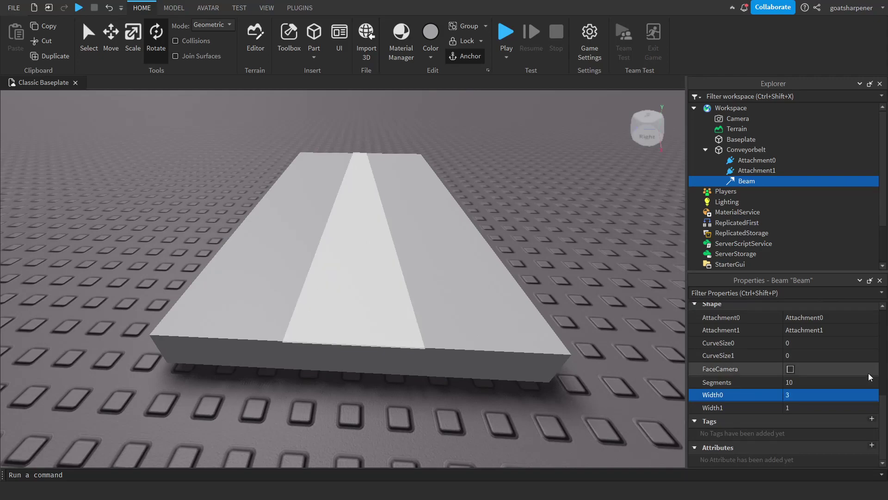
Step: Set both Width0 and Width1 of the Beam to 5, checking the even strip along the belt
click(832, 395)
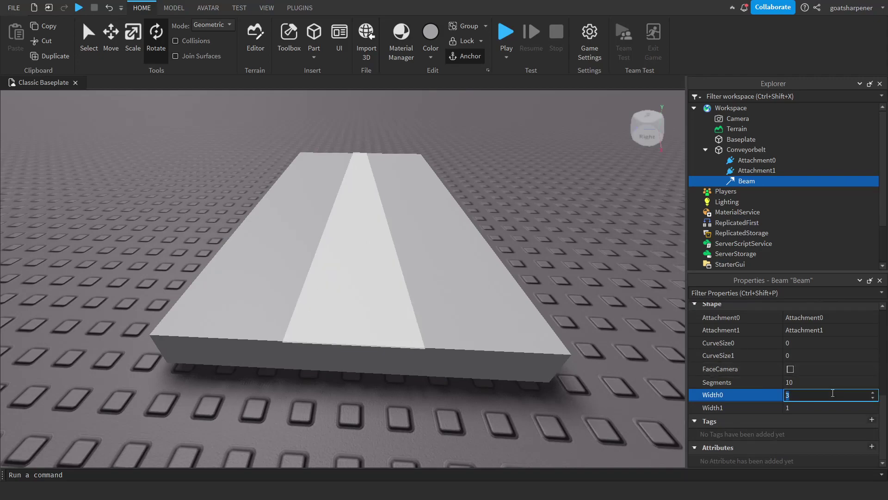
key(Return)
click(821, 394)
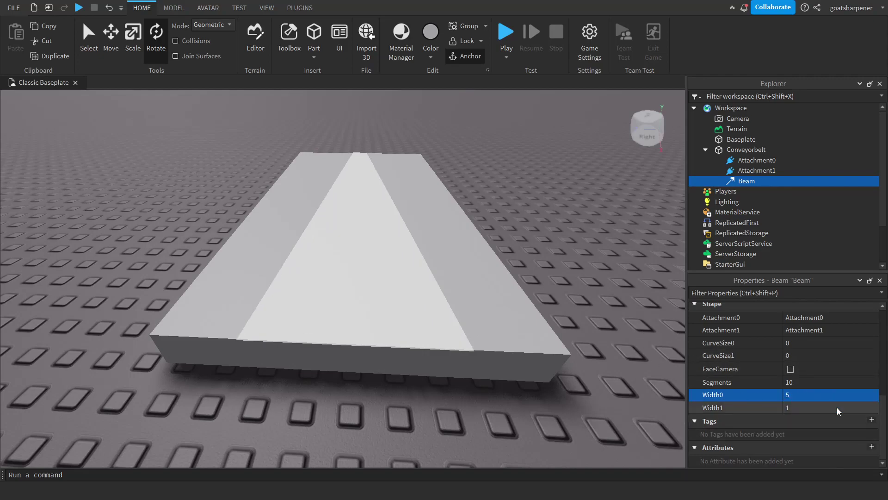
click(798, 409)
text(5)
key(Return)
click(600, 300)
key(e)
right_drag(600, 300, 439, 229)
right_drag(574, 256, 574, 266)
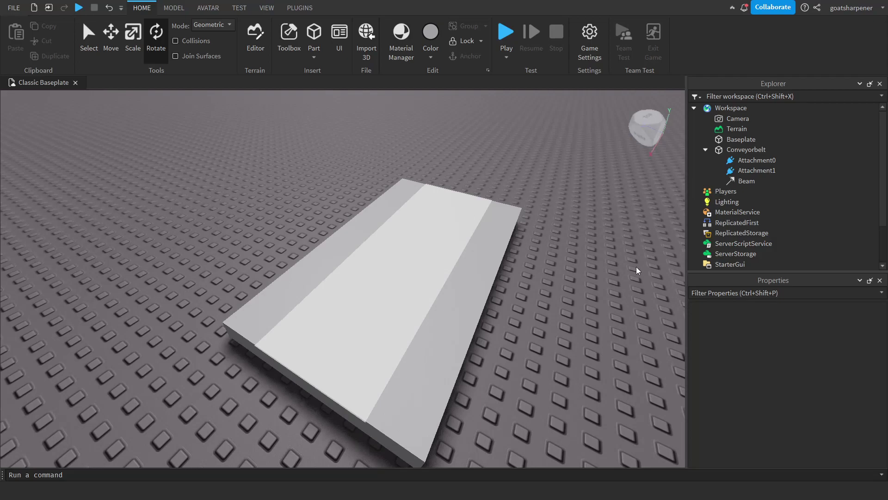
Step: Select the Beam, open the Toolbox and browse its image results for "arrow"
click(737, 180)
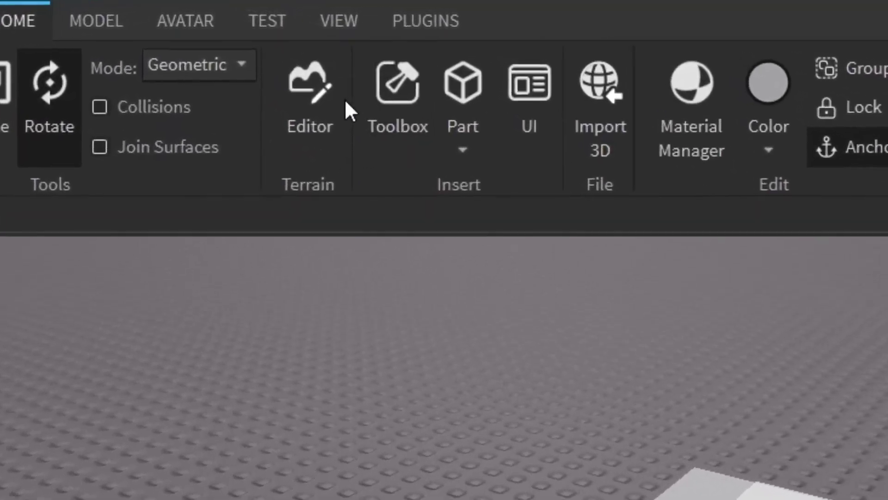
click(288, 39)
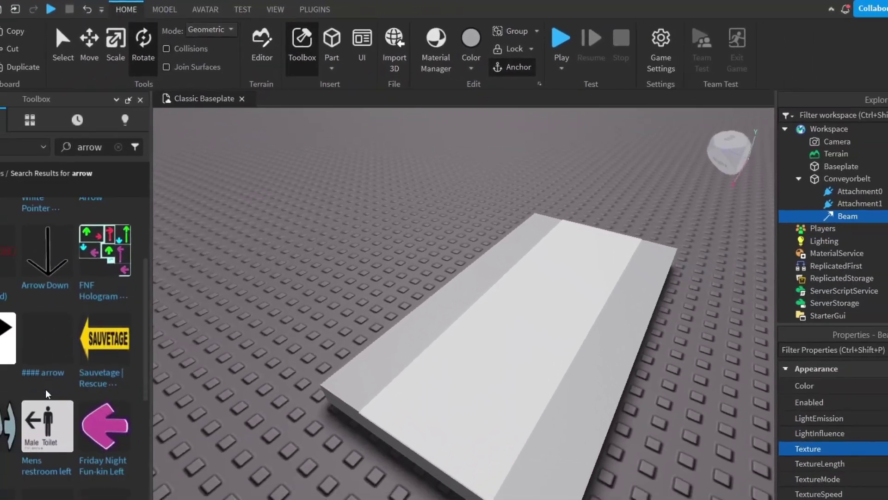
scroll(46, 394, down, 3)
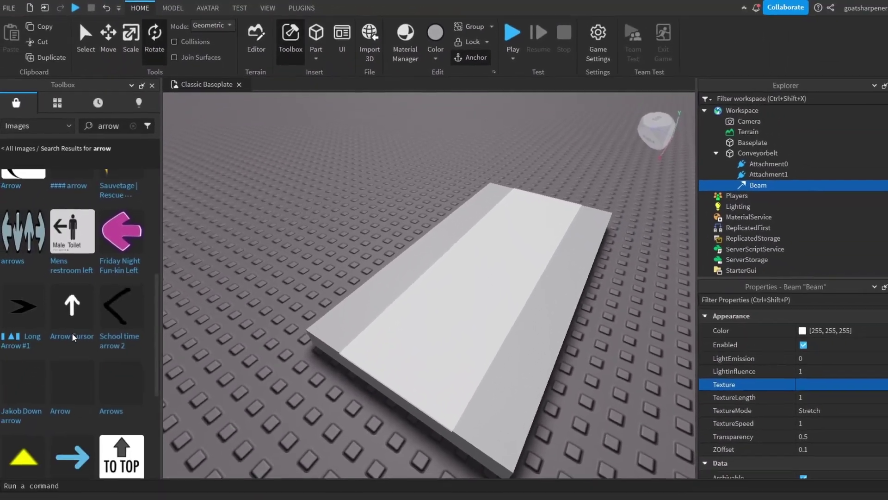
scroll(45, 389, up, 6)
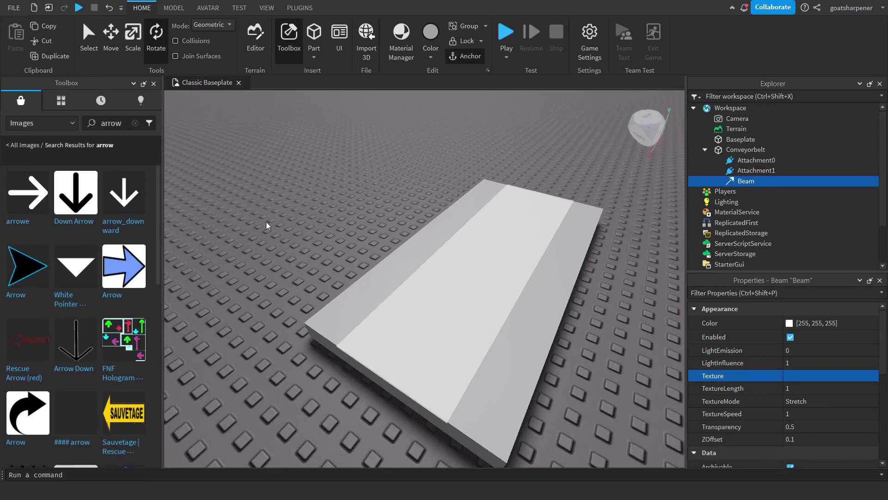
Step: Insert the White Pointer Arrow image from the Toolbox into the Beam as a decal
key(d)
right_drag(266, 221, 266, 220)
key(a)
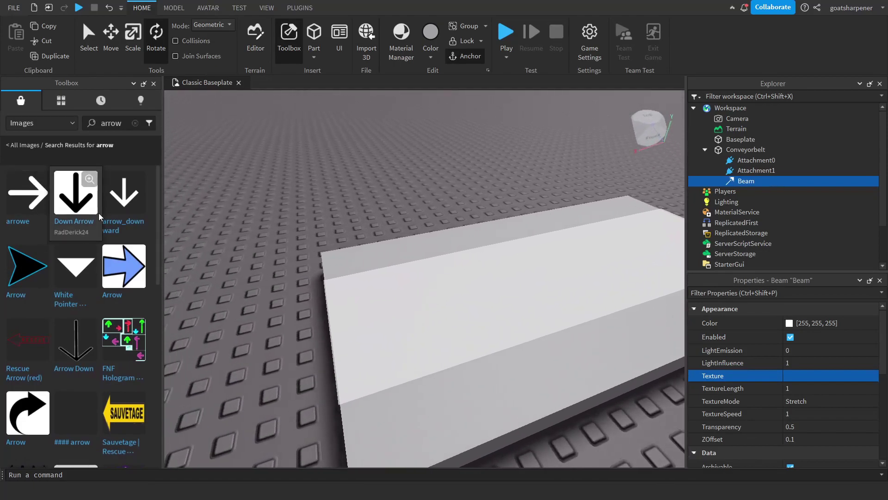
key(d)
right_drag(288, 164, 323, 198)
key(s)
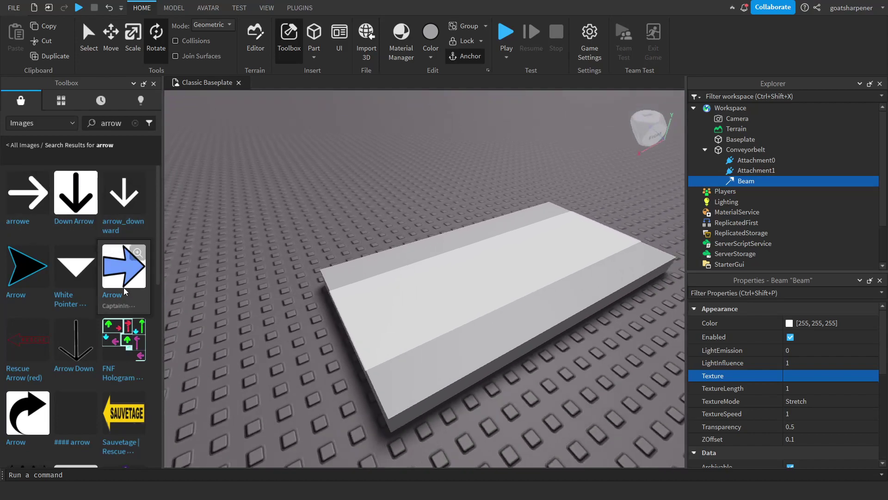
click(78, 279)
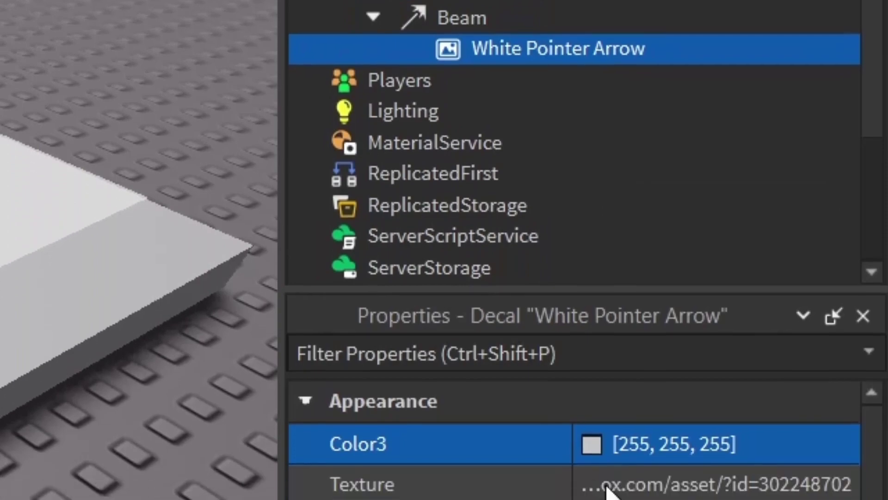
Step: Copy the White Pointer Arrow decal's Texture asset link, then delete the decal
click(623, 382)
key(ctrl+c)
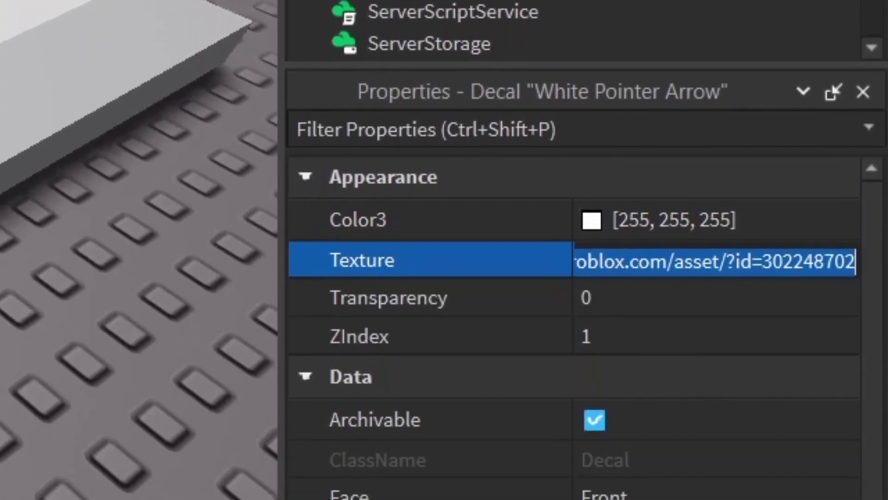
click(736, 40)
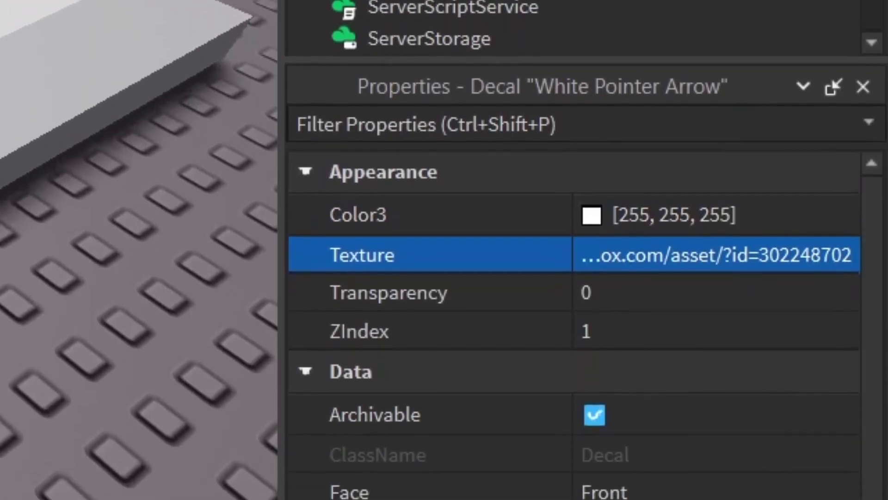
key(Delete)
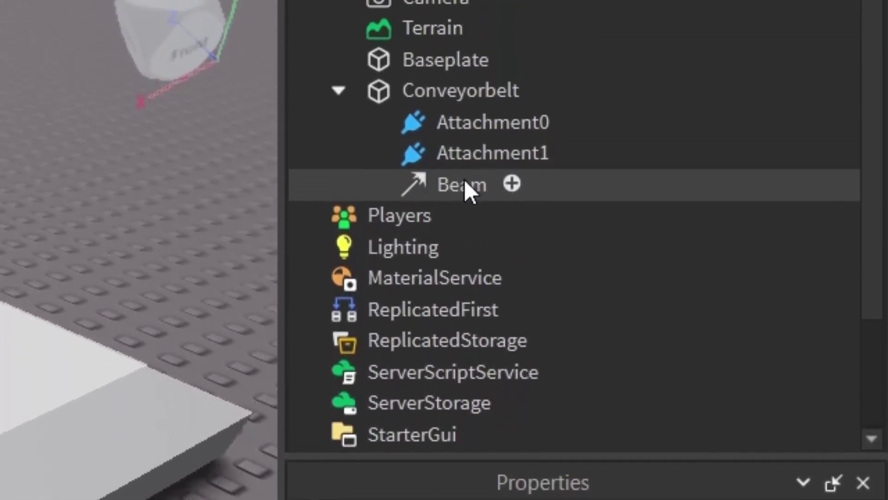
Step: Paste the copied asset link with id 302248702 into the Beam's Texture and inspect the arrow on the belt
click(462, 109)
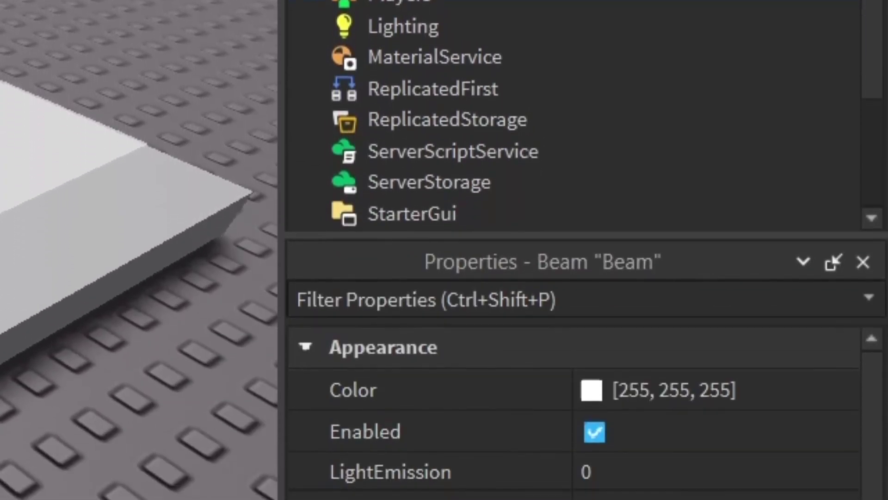
click(659, 459)
key(ctrl+v)
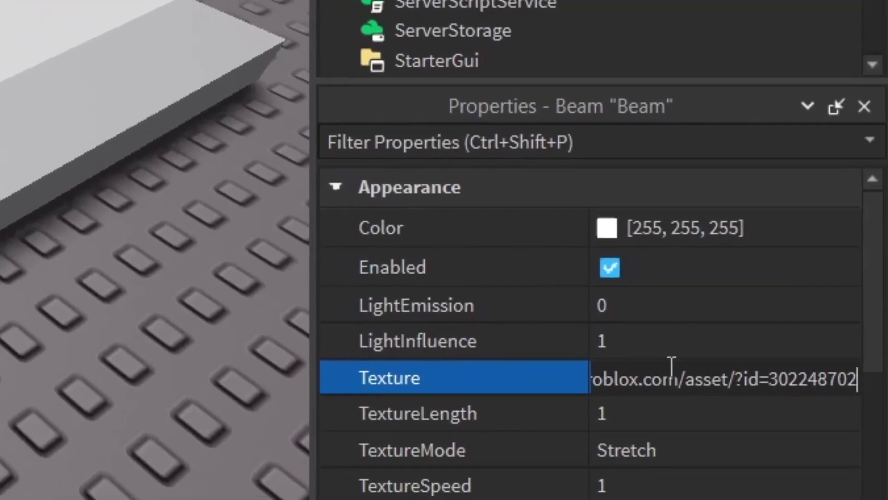
key(Return)
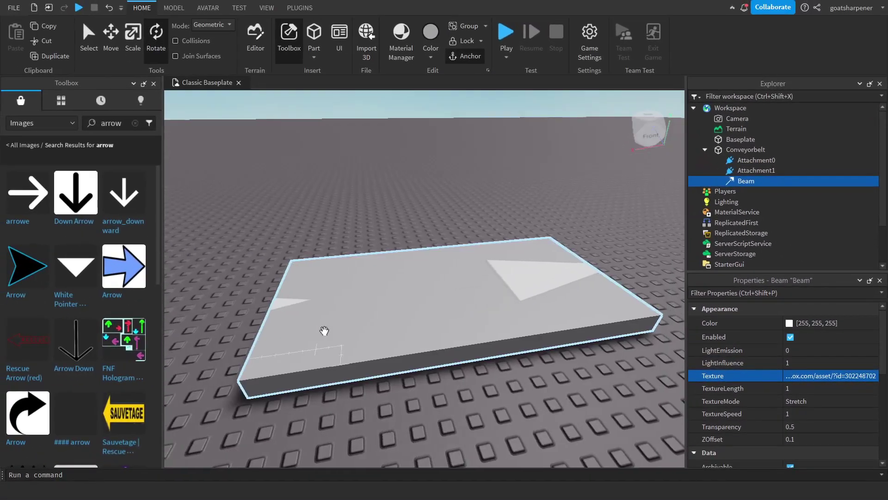
right_drag(324, 330, 171, 328)
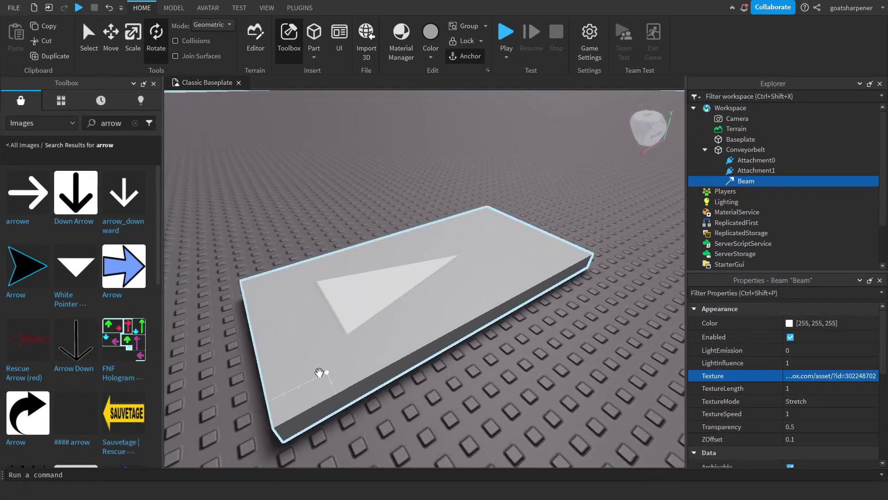
right_drag(578, 355, 596, 365)
Step: Change the Beam's TextureMode to Static so the arrow repeats along the belt
click(802, 402)
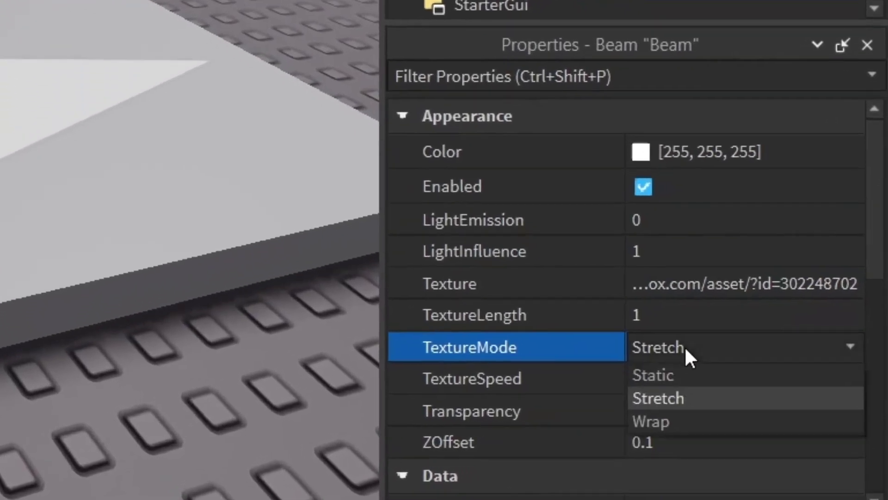
click(761, 389)
click(647, 365)
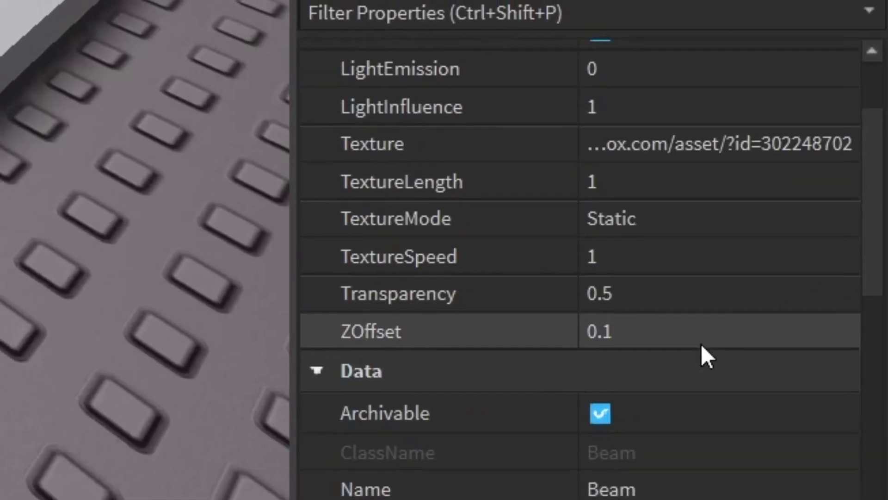
click(842, 365)
Step: Switch the Beam's TextureMode back to Stretch and view the stretched arrow from several angles
click(813, 363)
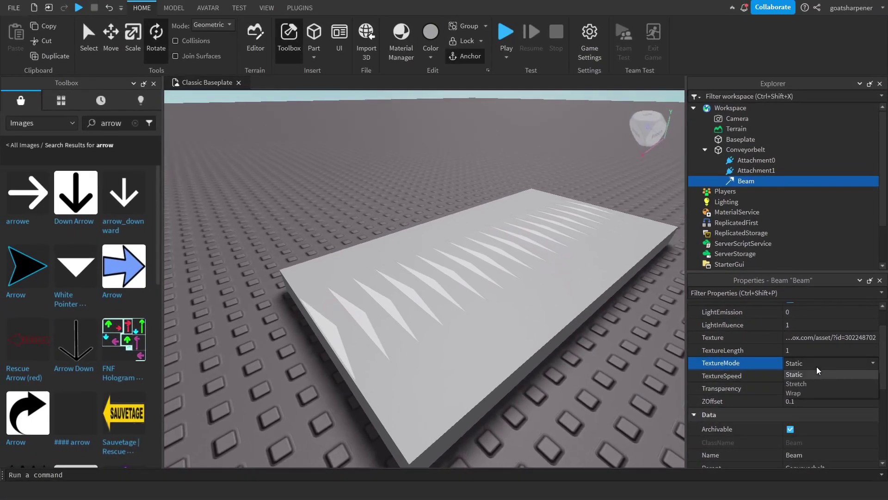
click(804, 384)
right_drag(612, 380, 614, 387)
key(a)
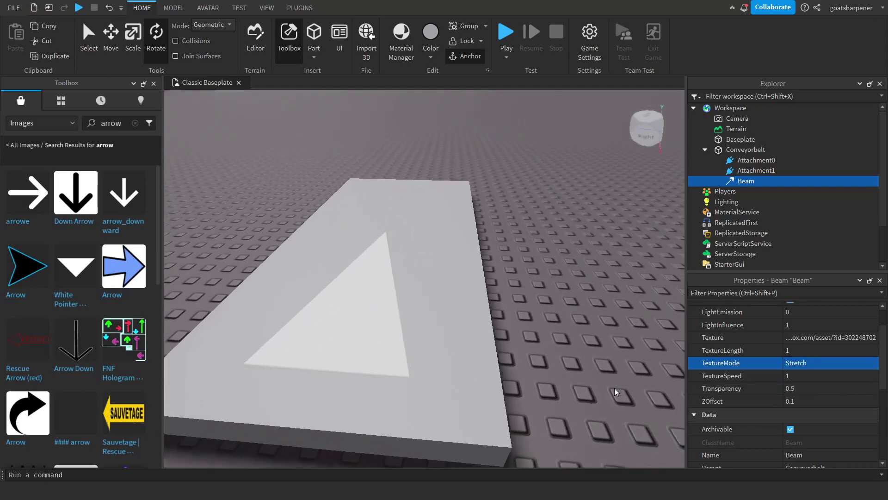
key(w)
key(d)
right_drag(612, 322, 614, 376)
key(d)
Step: Set the Beam's TextureMode to Static again for repeating arrows
click(799, 366)
click(796, 374)
click(614, 382)
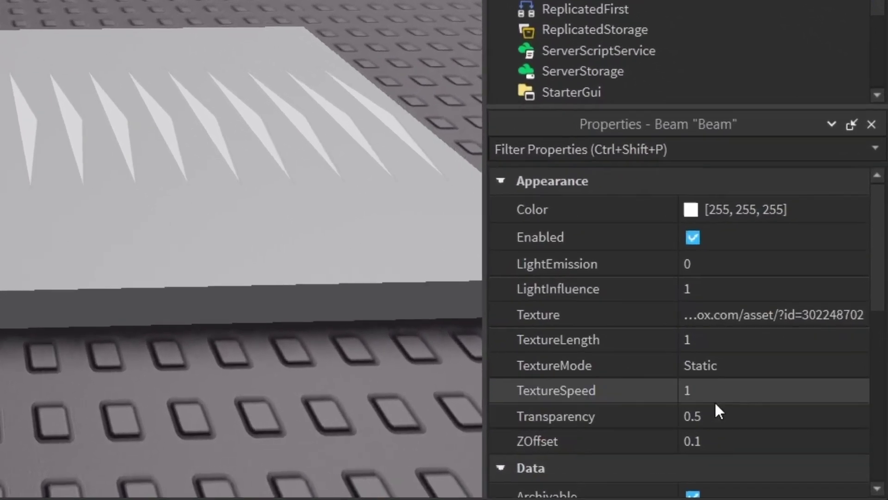
Step: Set the Beam's TextureSpeed to 3
click(715, 400)
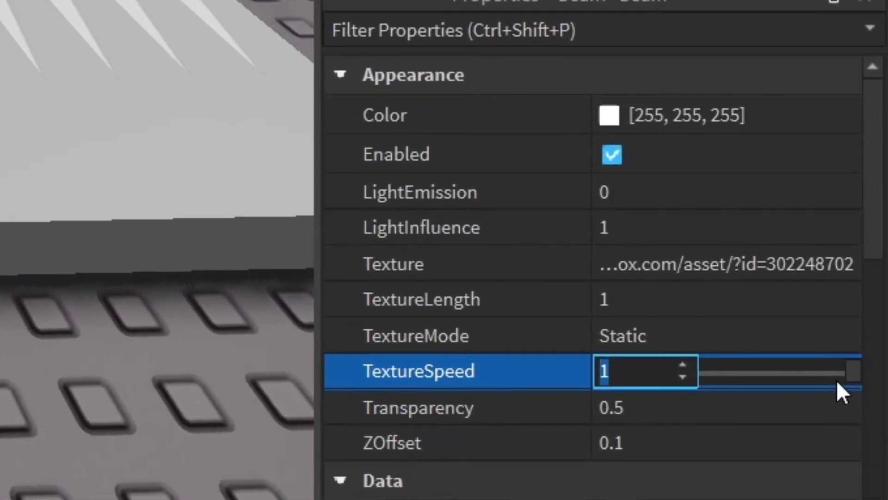
text(3)
key(Return)
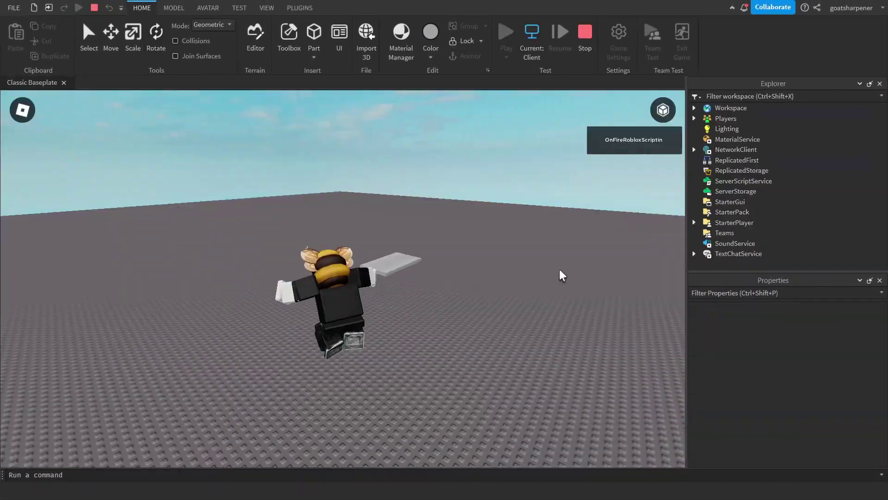
Step: Playtest the conveyor by walking and jumping the character onto the belt and viewing the moving arrows from several angles
key(s)
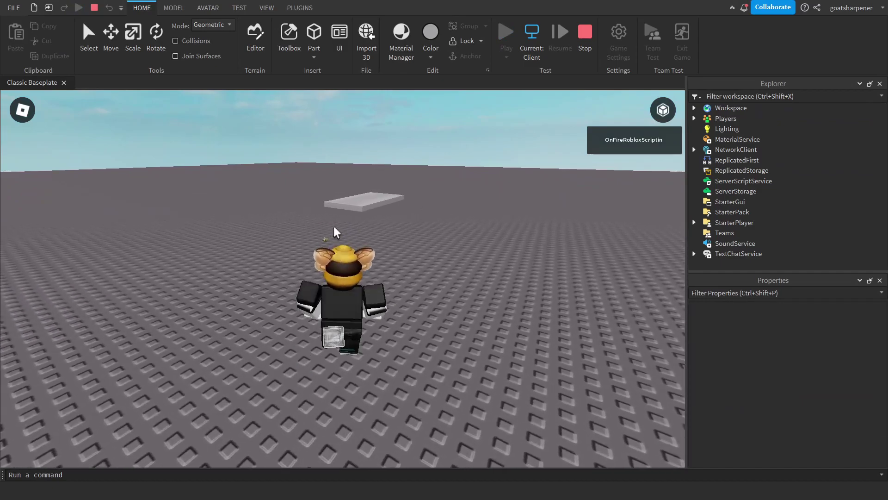
key(w)
right_drag(485, 279, 485, 282)
key(d)
key(s)
key(w)
key(space)
right_drag(549, 349, 549, 345)
key(s)
key(a)
key(w)
key(space)
right_drag(384, 356, 384, 356)
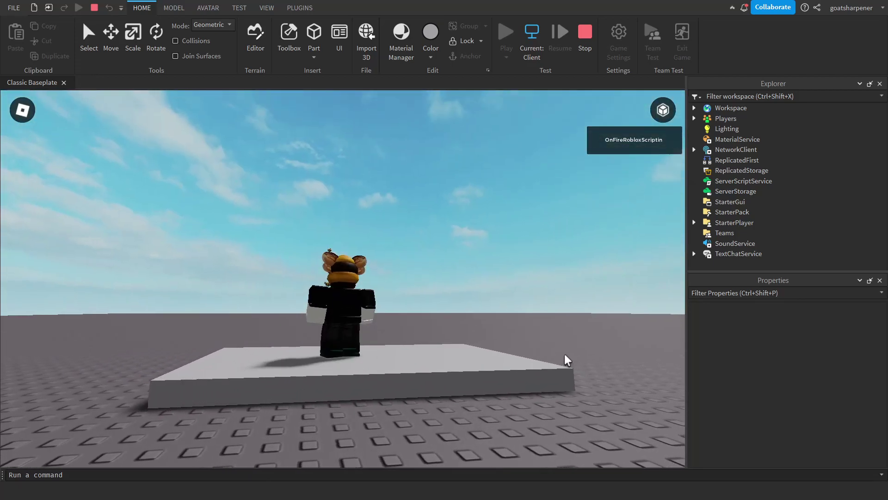
right_drag(565, 355, 565, 356)
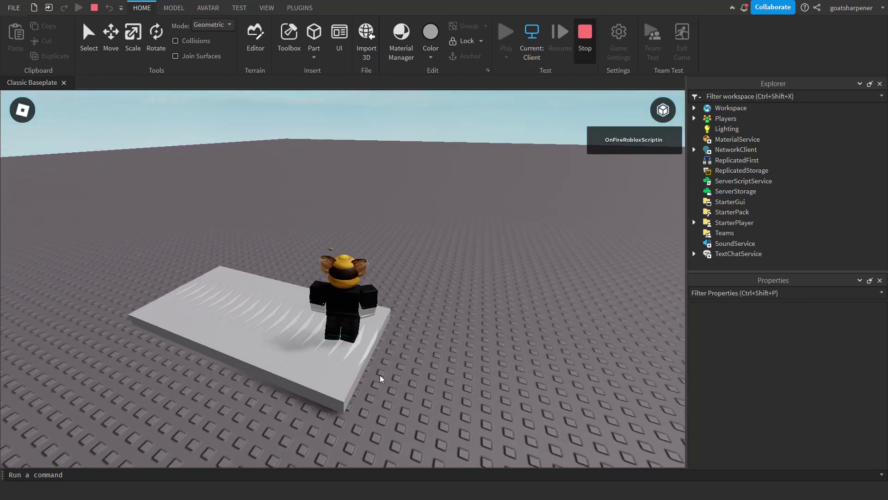
Step: Select the Conveyorbelt part and open its AssemblyLinearVelocity value for editing
right_drag(384, 370, 399, 355)
scroll(400, 359, down, 3)
click(382, 300)
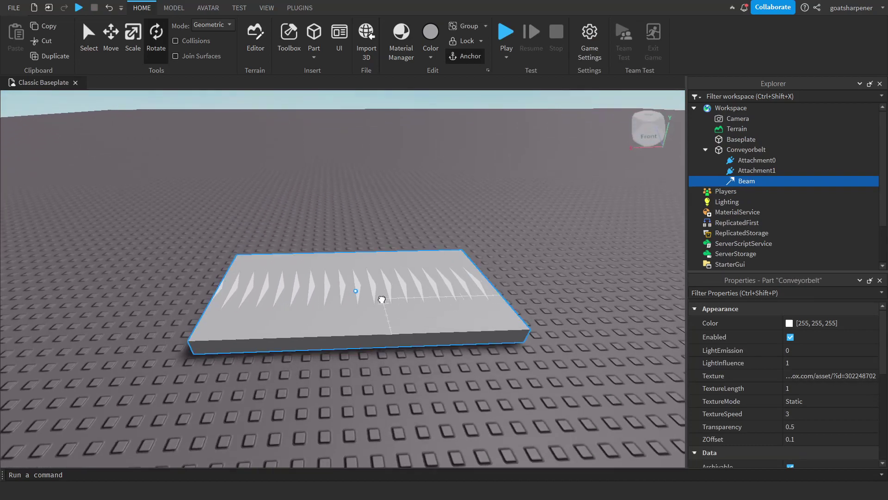
right_drag(613, 318, 612, 318)
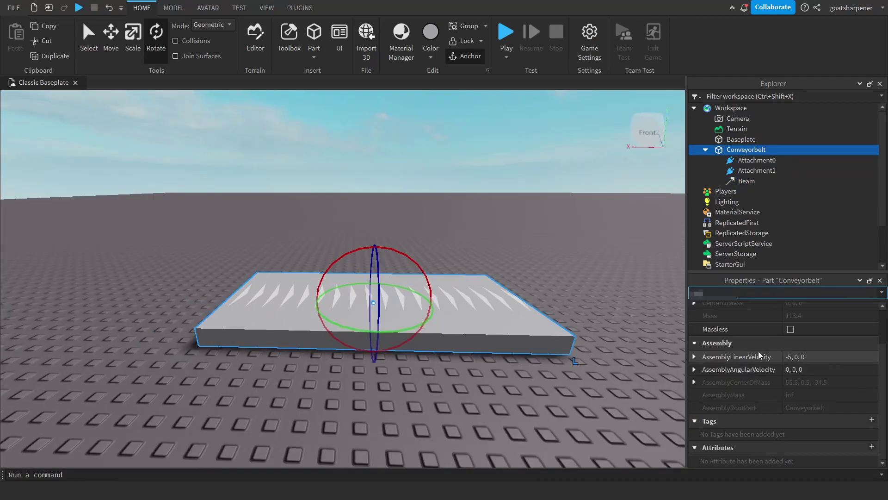
click(795, 358)
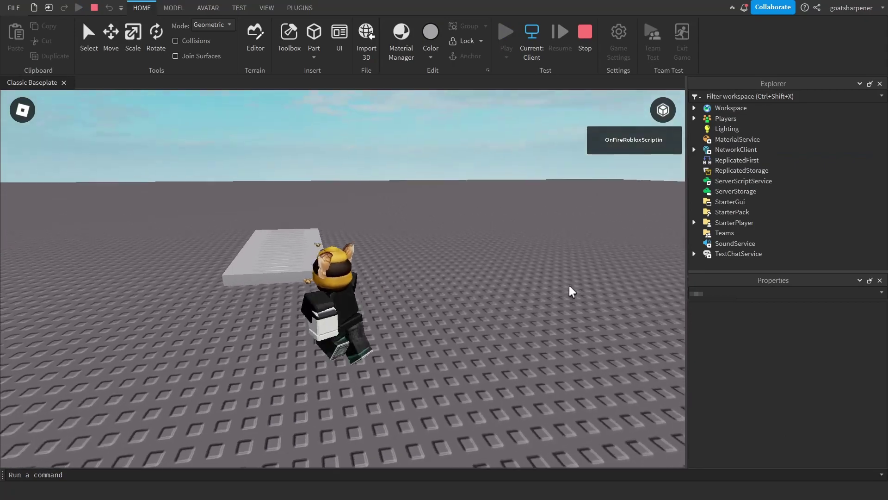
Step: Run the character across the belt in a playtest to compare arrow direction with belt movement, and end the test
key(w)
right_drag(569, 287, 569, 287)
key(a)
right_drag(503, 363, 495, 358)
key(s)
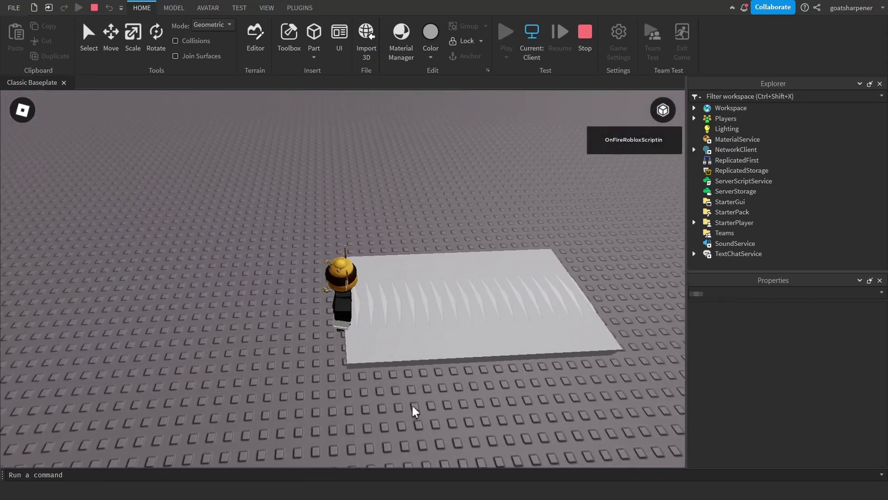
key(d)
key(w)
click(585, 37)
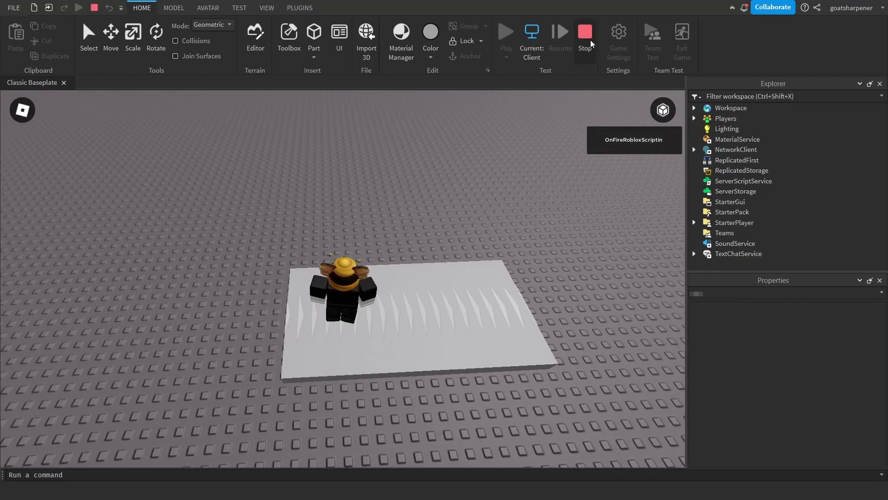
Step: Swap the Beam's attachments, setting Attachment0 to Attachment1 and Attachment1 to Attachment0
click(738, 180)
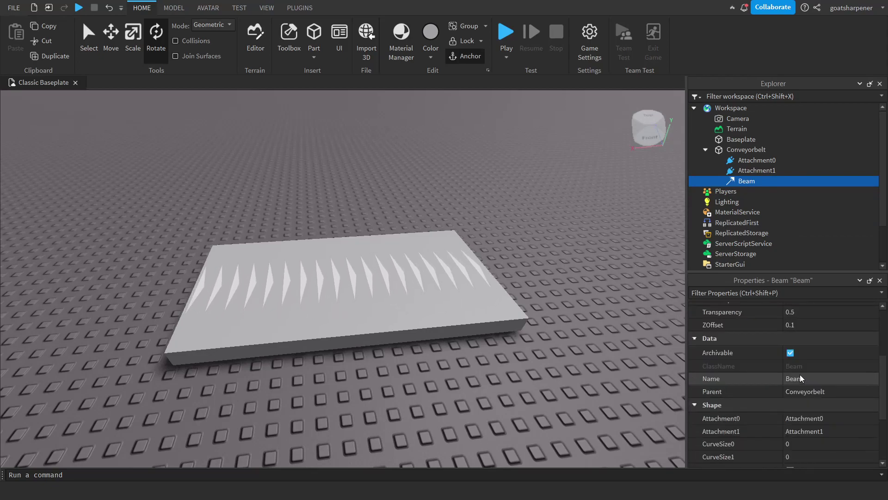
scroll(800, 377, down, 3)
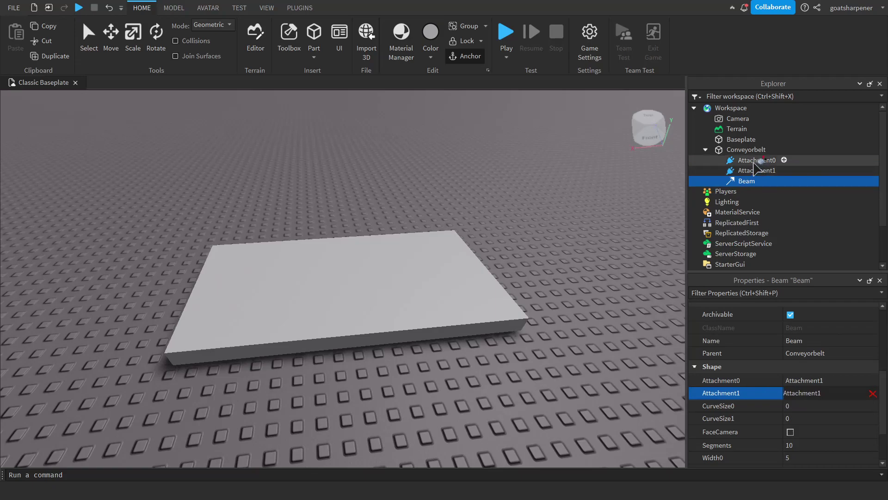
right_drag(617, 343, 617, 343)
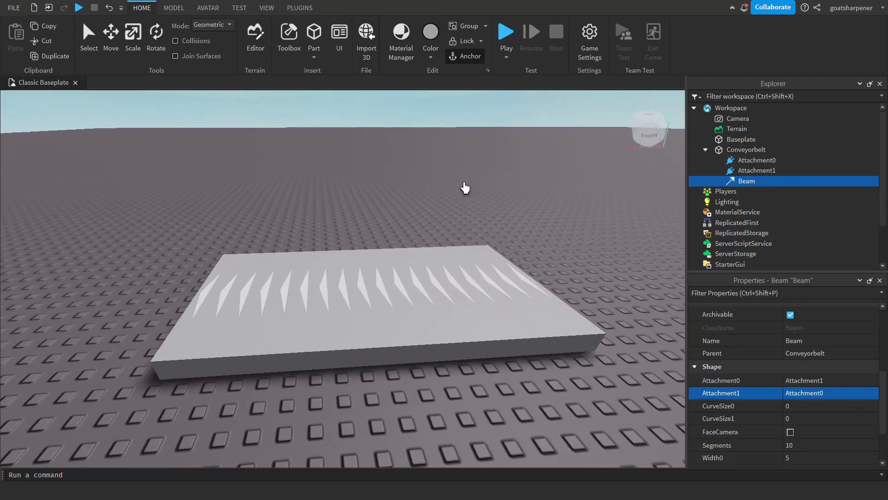
scroll(601, 236, down, 3)
Step: Playtest the belt with the swapped attachments, moving the character over it and checking the arrows' direction
key(F5)
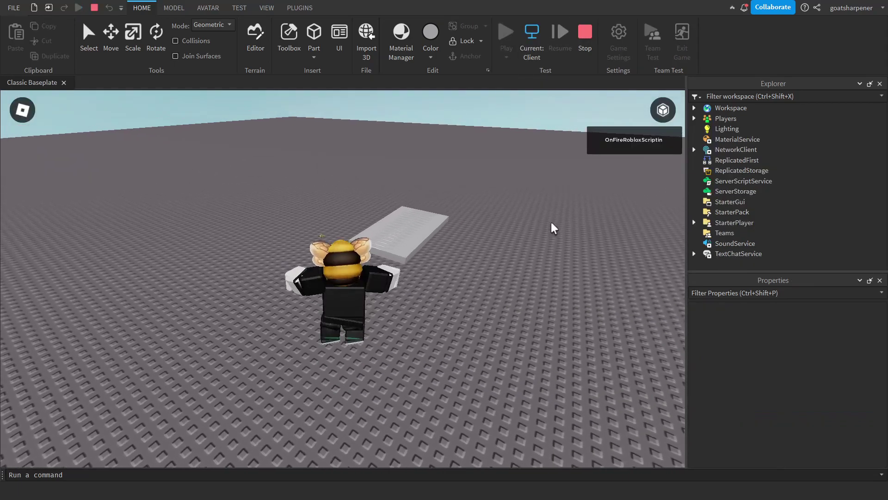
key(w)
right_drag(552, 223, 551, 223)
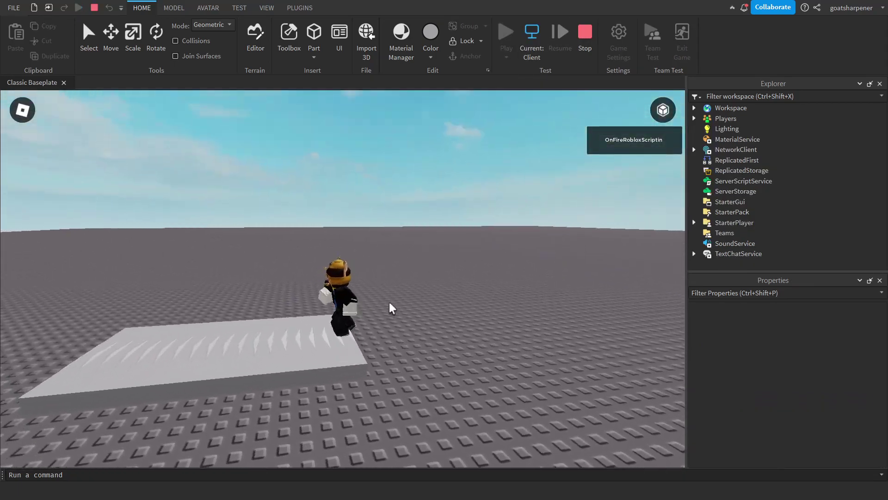
right_drag(379, 310, 390, 440)
mouse_move(410, 342)
right_down()
mouse_move(426, 343)
mouse_move(413, 344)
right_up()
key(s)
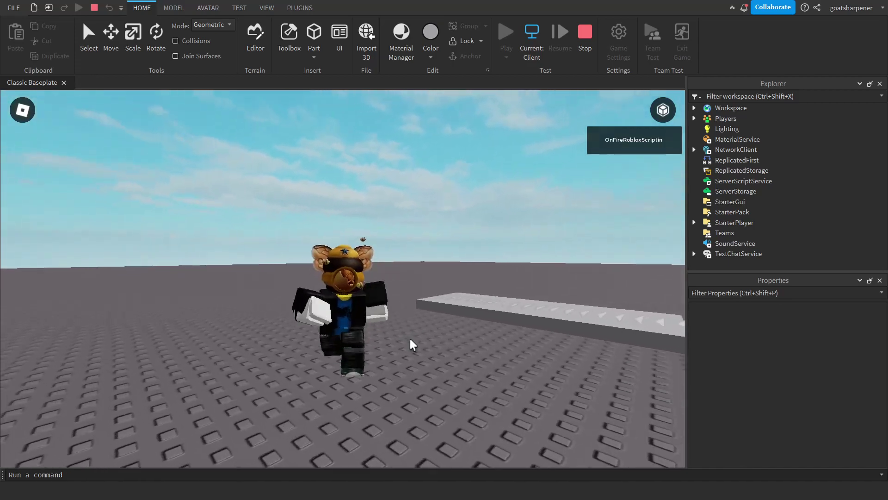